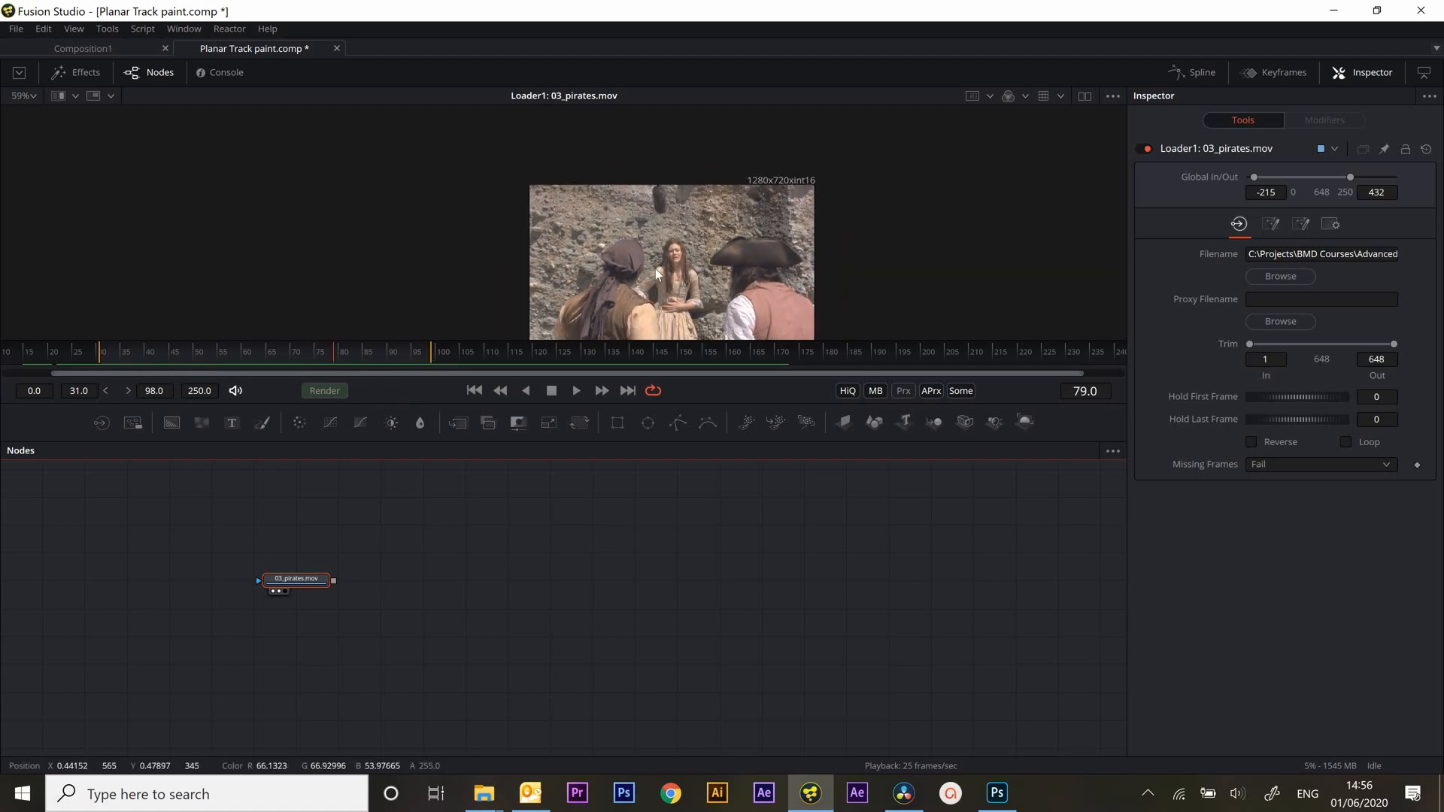
# Add a Planar Tracker after the 03_pirates.mov loader, view its output, and move the node farther from the loader
pyautogui.scroll(3, 656, 268)
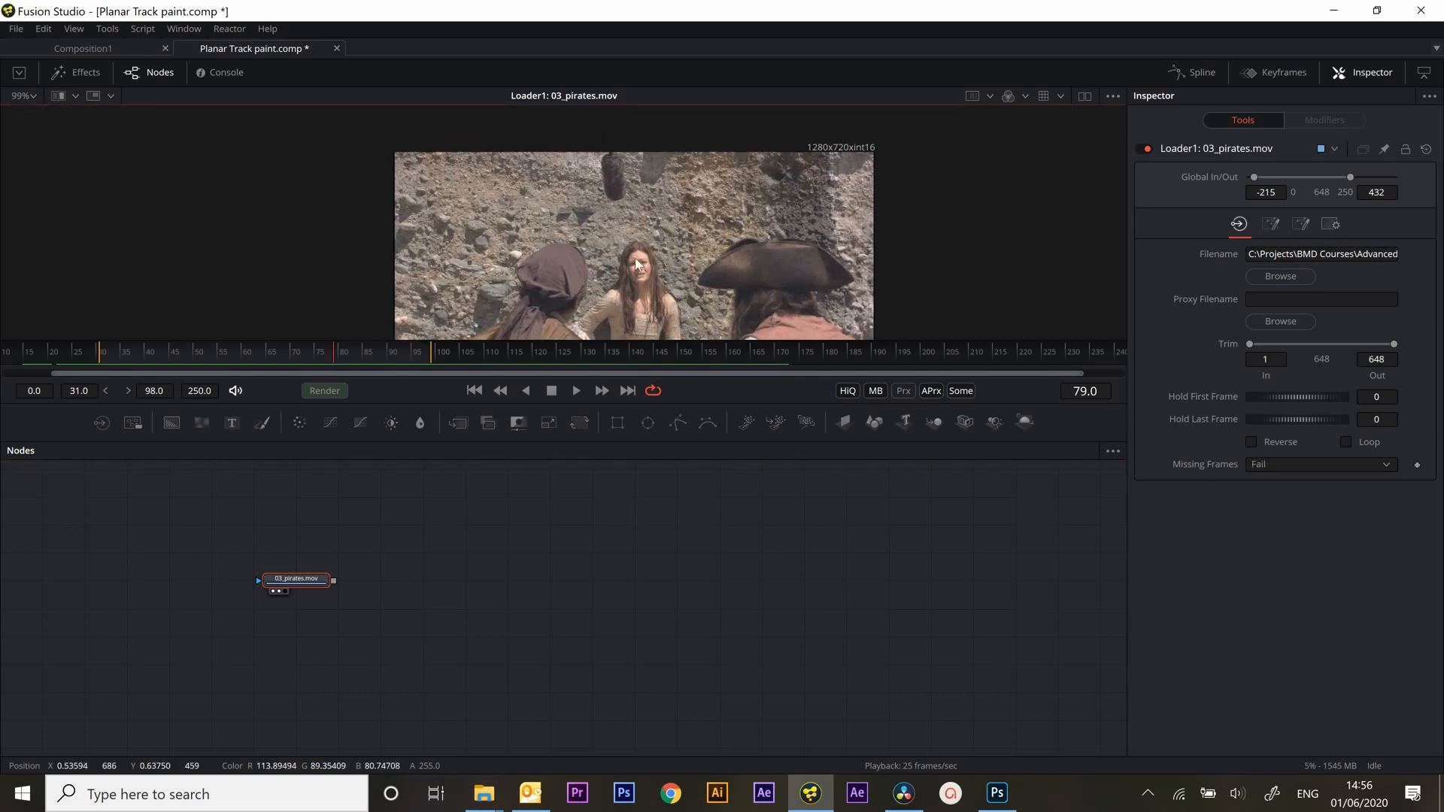
pyautogui.moveTo(333, 350); pyautogui.dragTo(246, 370)
pyautogui.click(106, 28)
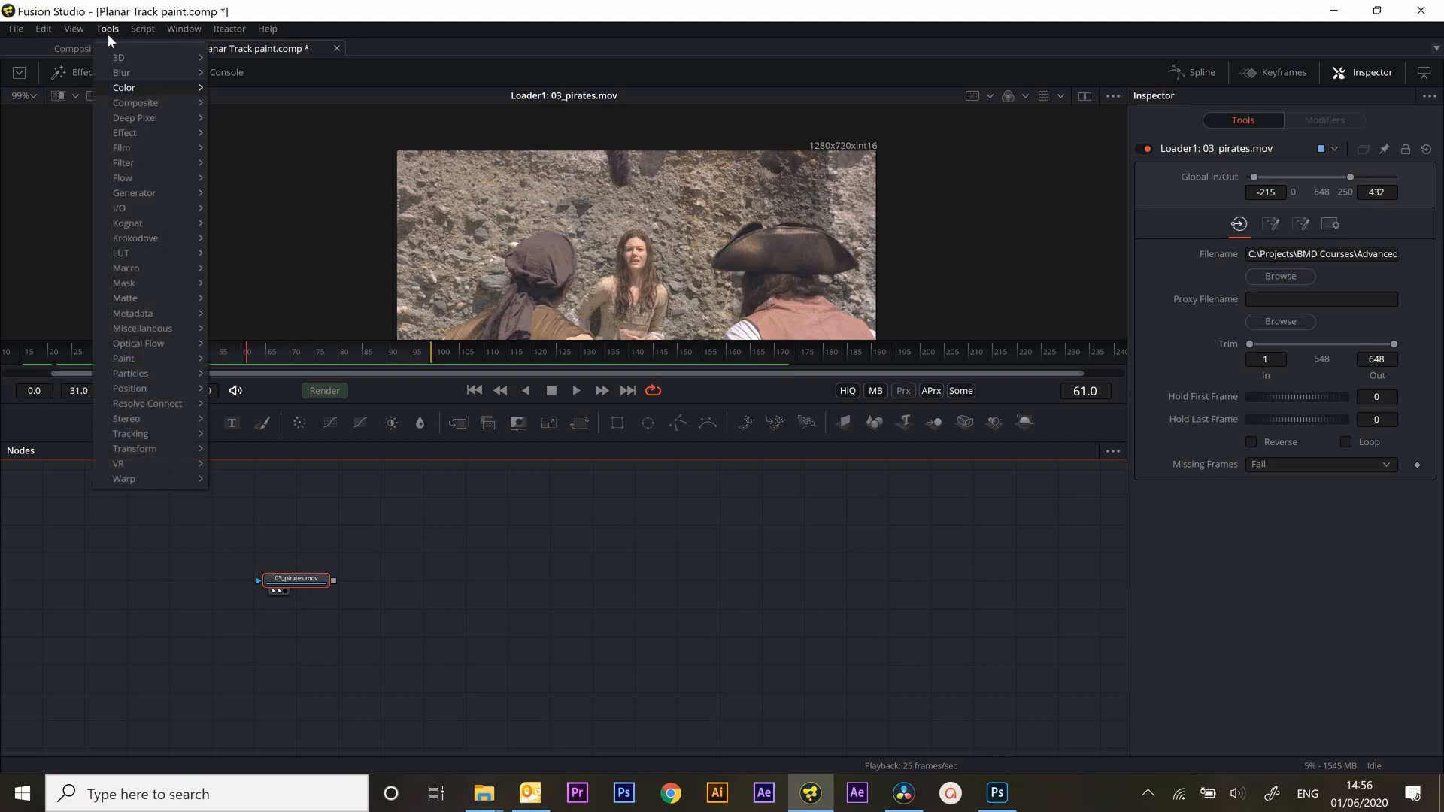
pyautogui.moveTo(127, 431)
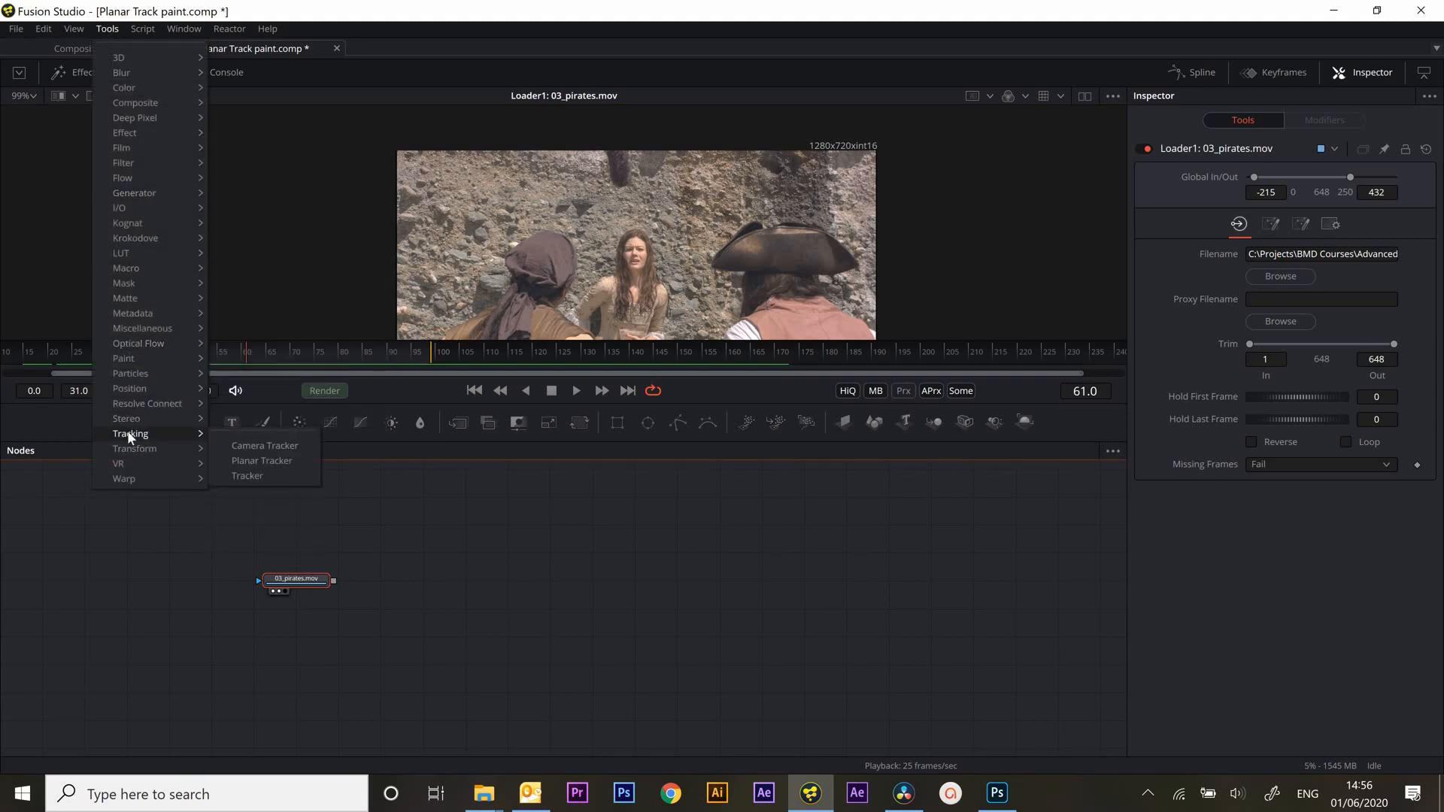
pyautogui.click(264, 461)
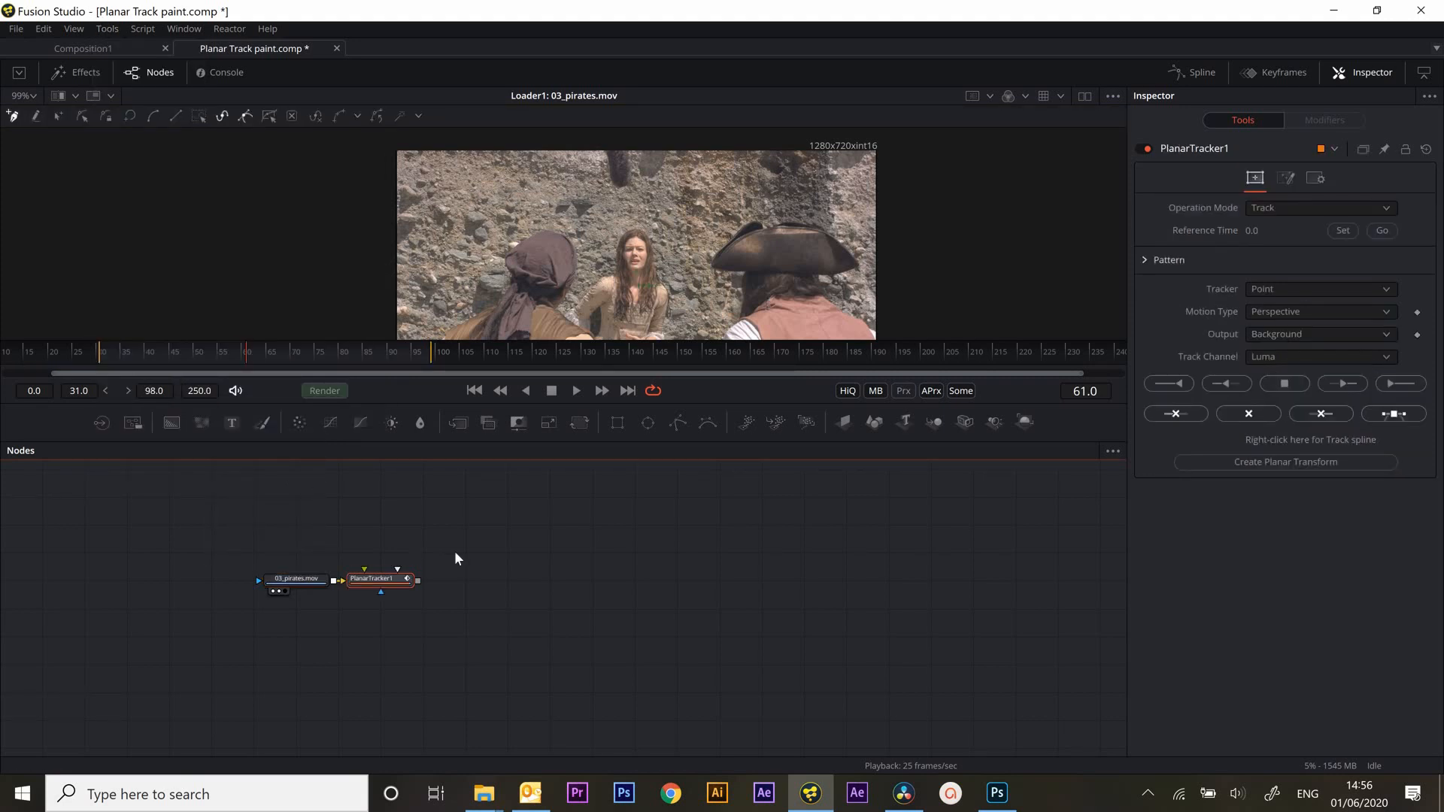
pyautogui.click(364, 591)
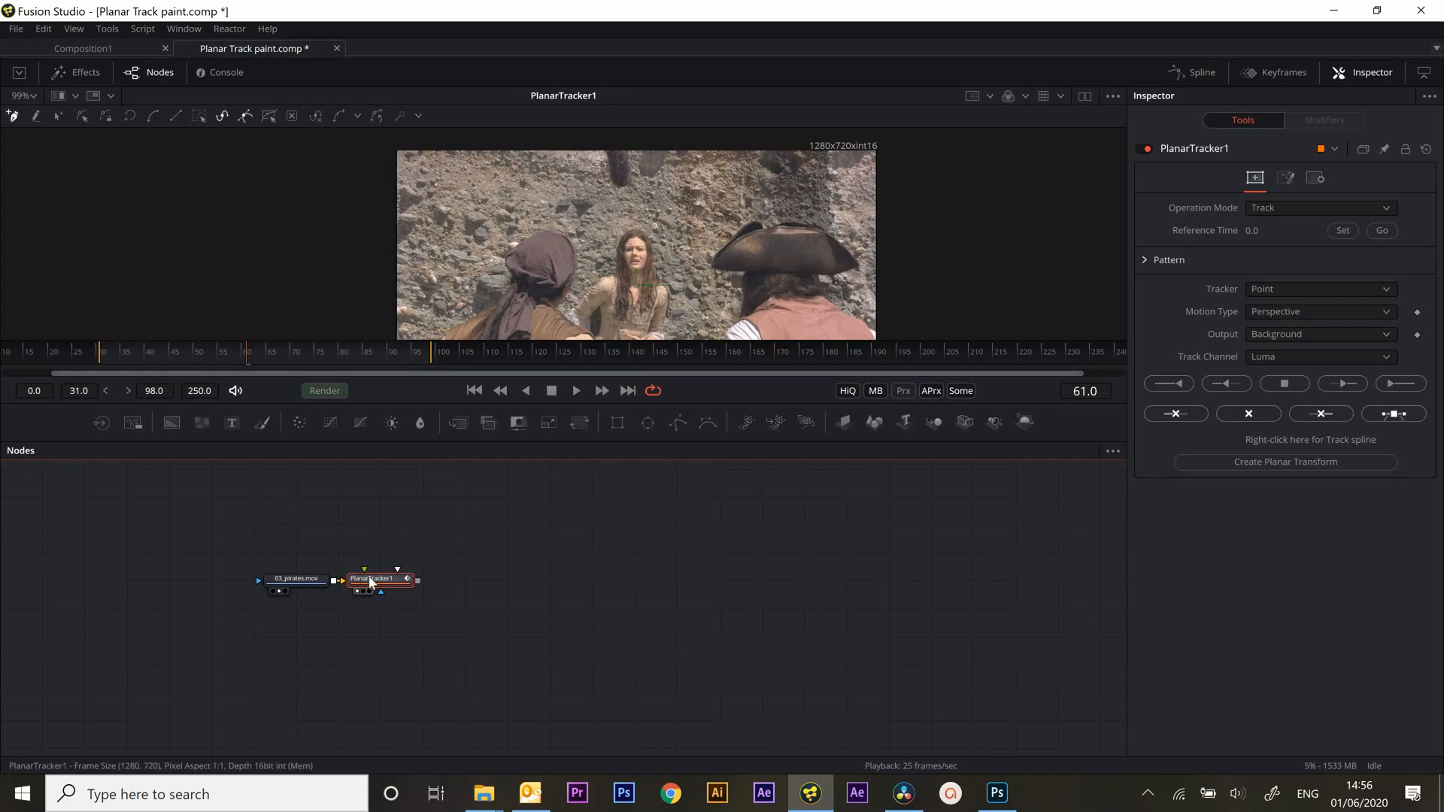
pyautogui.moveTo(369, 581); pyautogui.dragTo(496, 581)
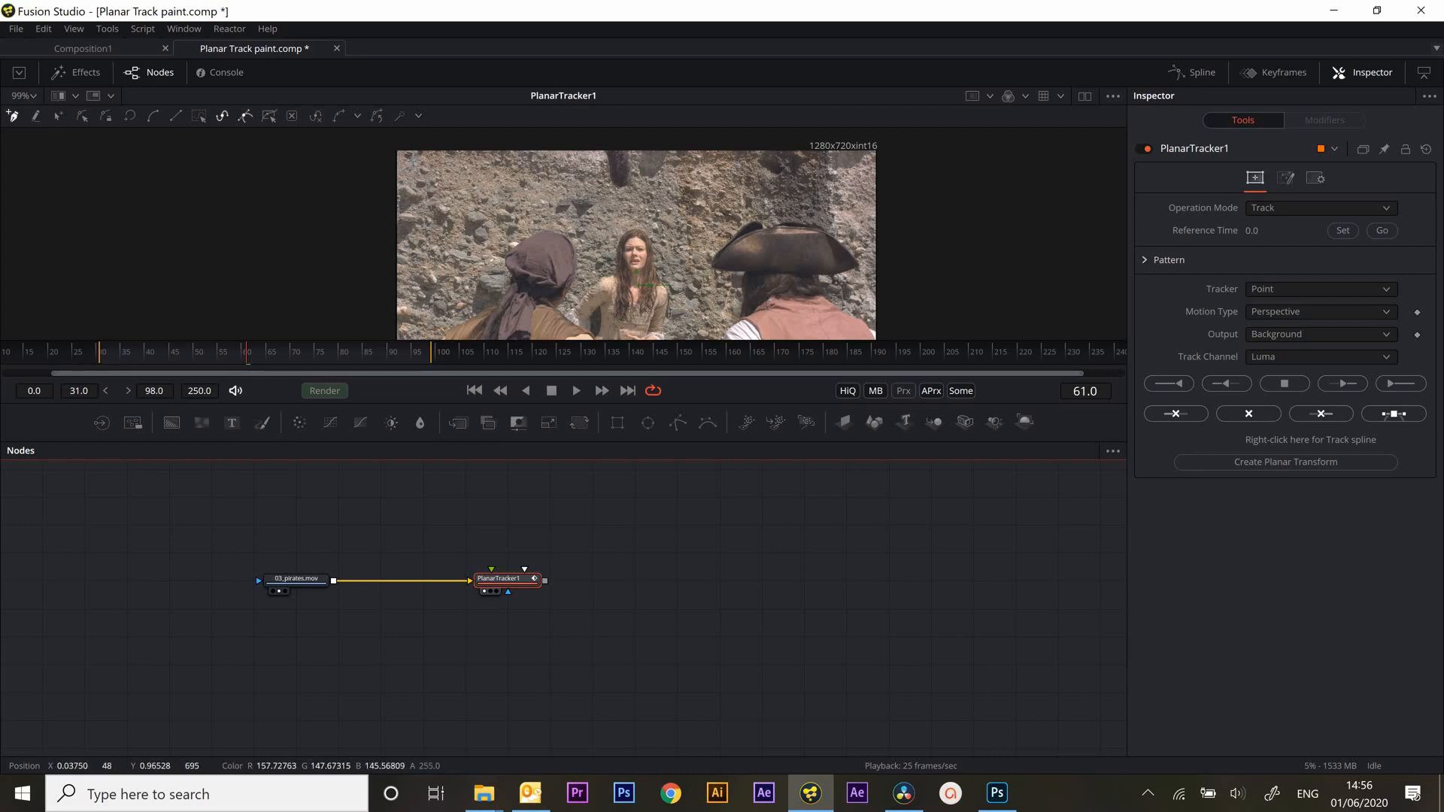
# Draw a closed tracking pattern around the rock wall above the actors' heads and scrub the shot to check the area
pyautogui.click(415, 158)
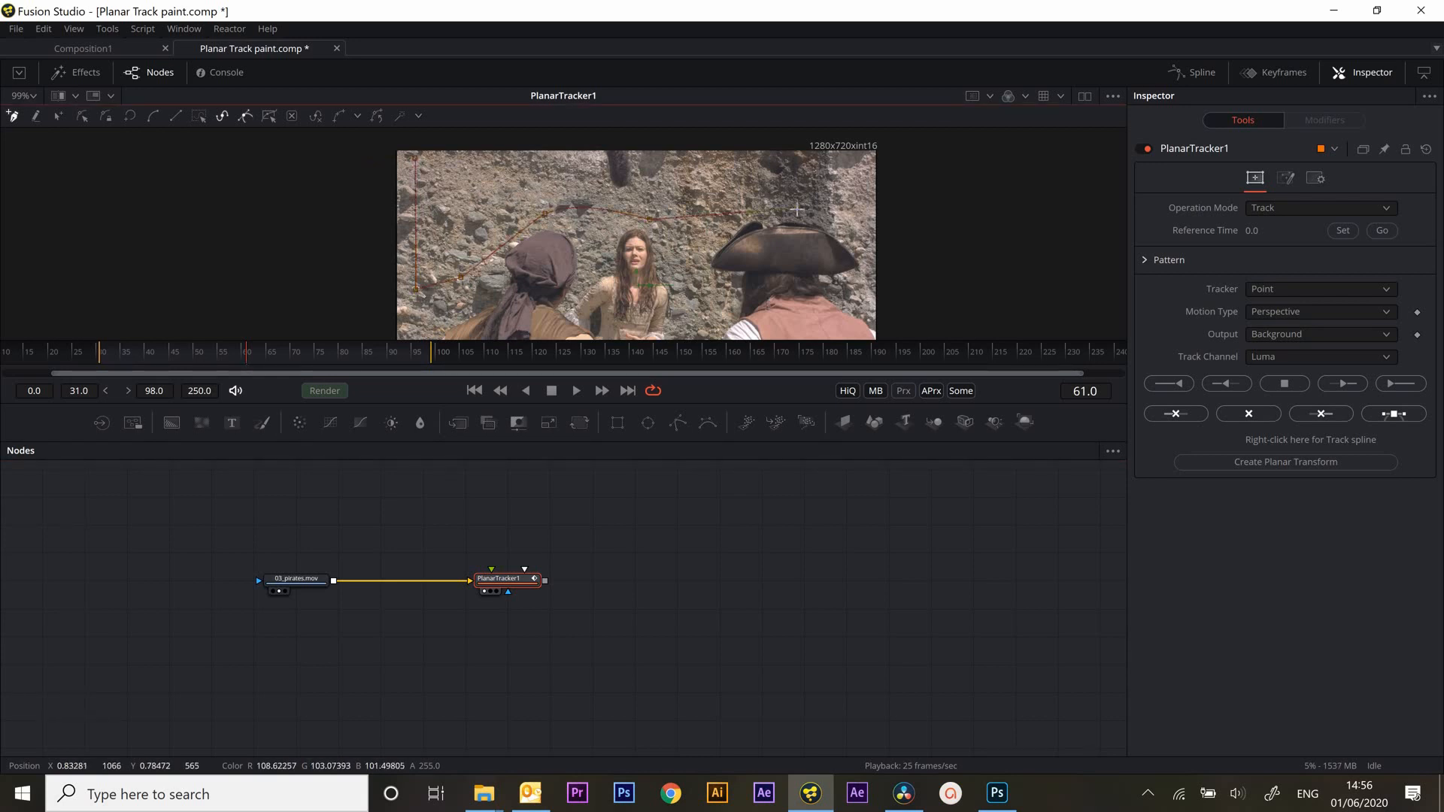
pyautogui.click(859, 210)
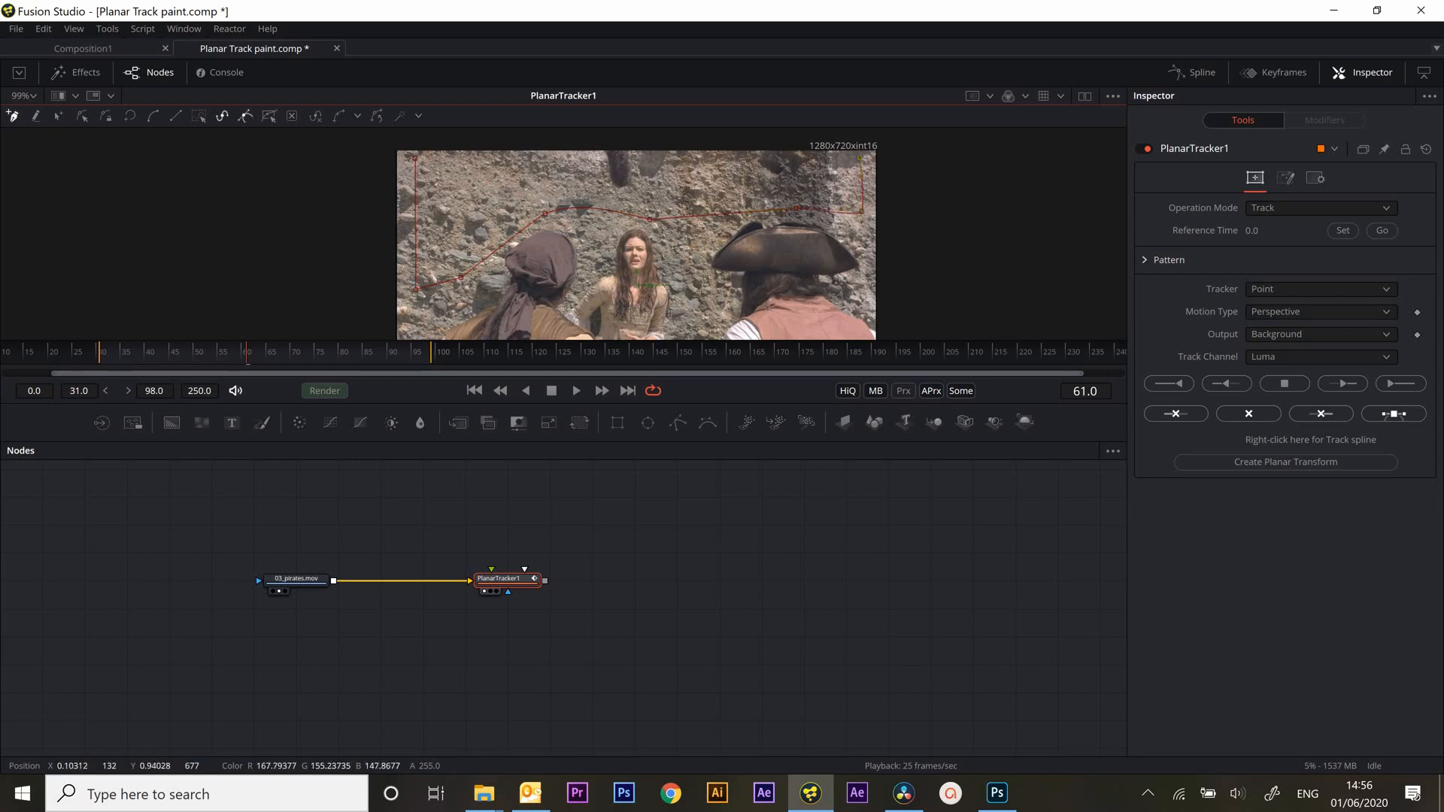
pyautogui.click(418, 159)
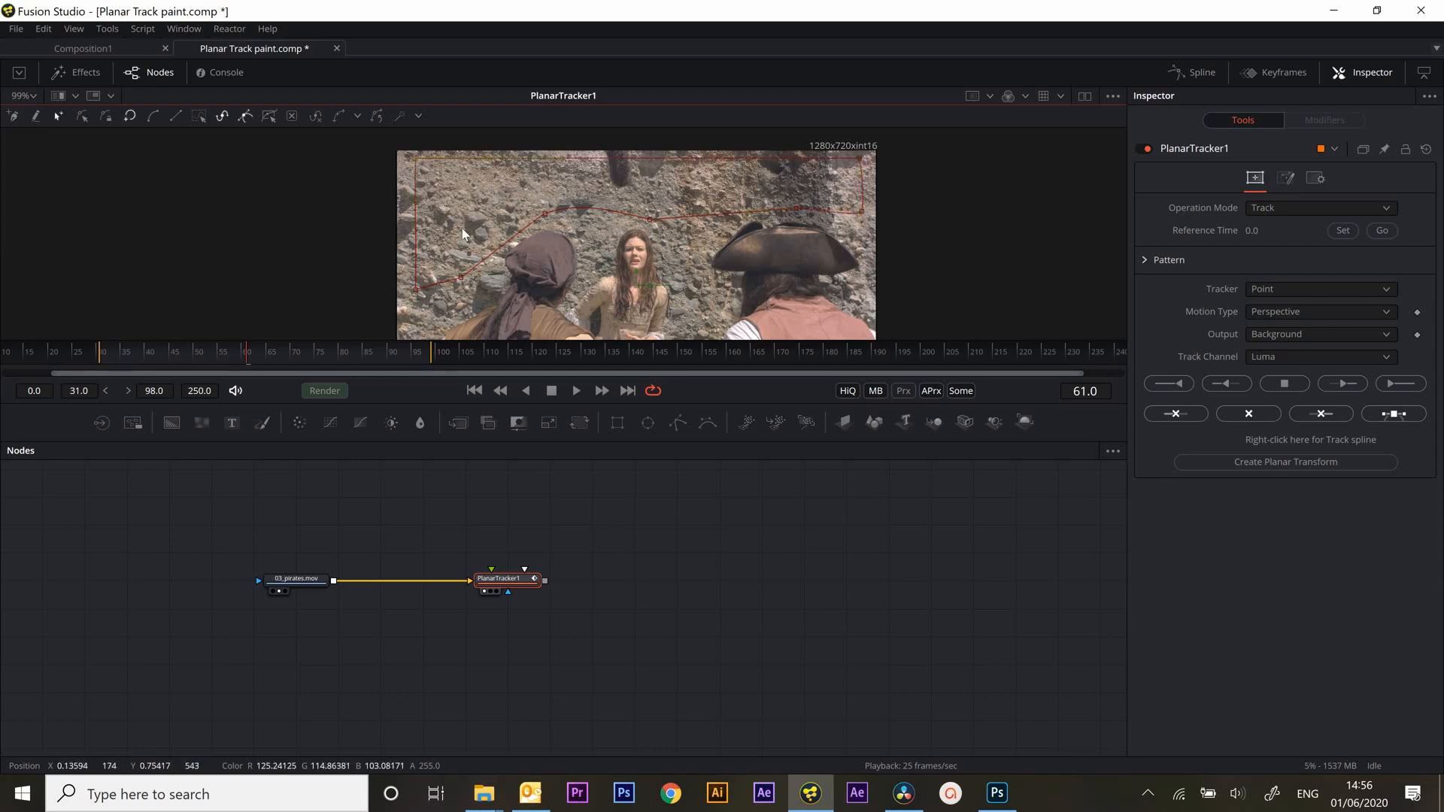
pyautogui.moveTo(248, 359)
pyautogui.mouseDown()
pyautogui.moveTo(240, 376)
pyautogui.moveTo(356, 381)
pyautogui.moveTo(116, 370)
pyautogui.moveTo(384, 382)
pyautogui.moveTo(229, 376)
pyautogui.mouseUp()
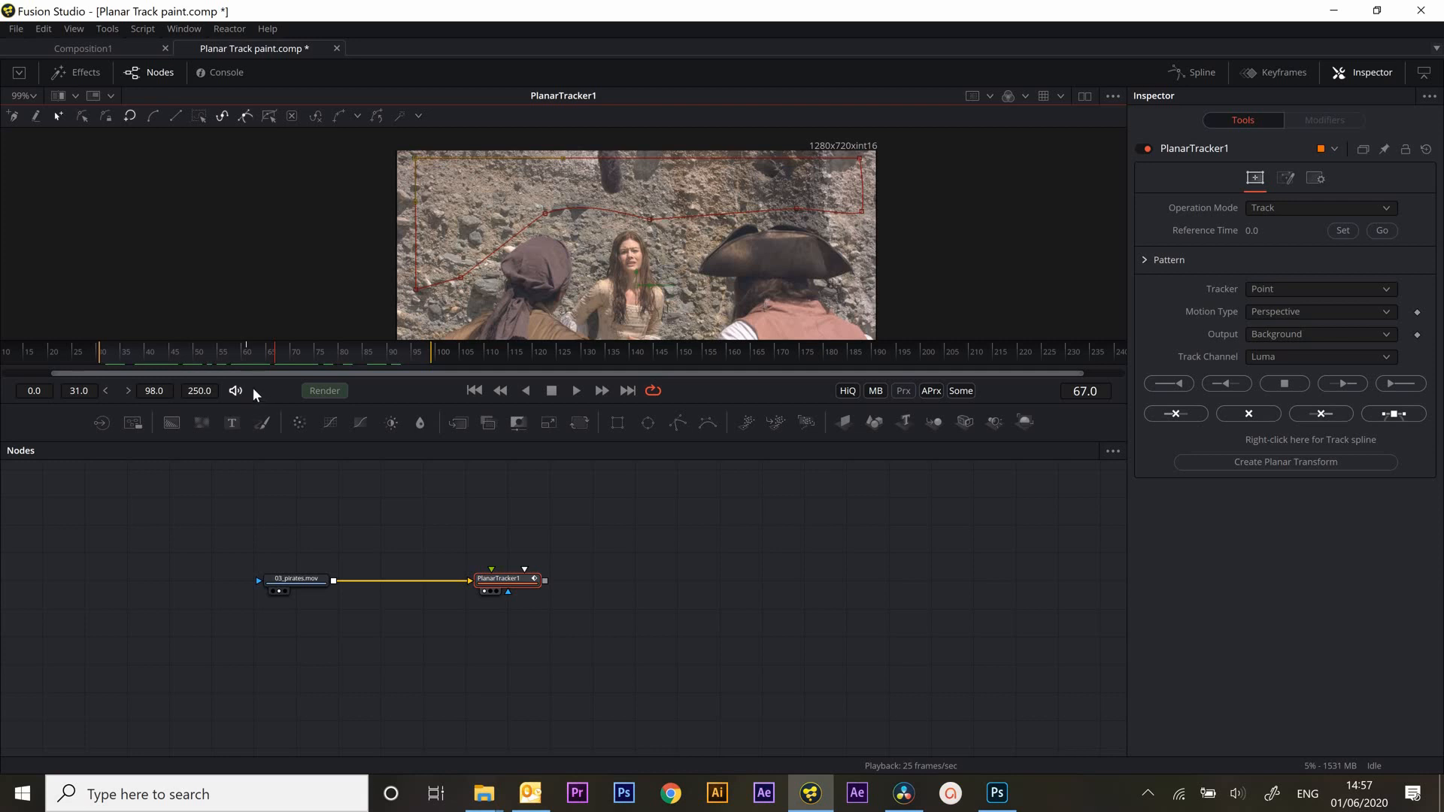
pyautogui.moveTo(284, 370); pyautogui.dragTo(165, 374)
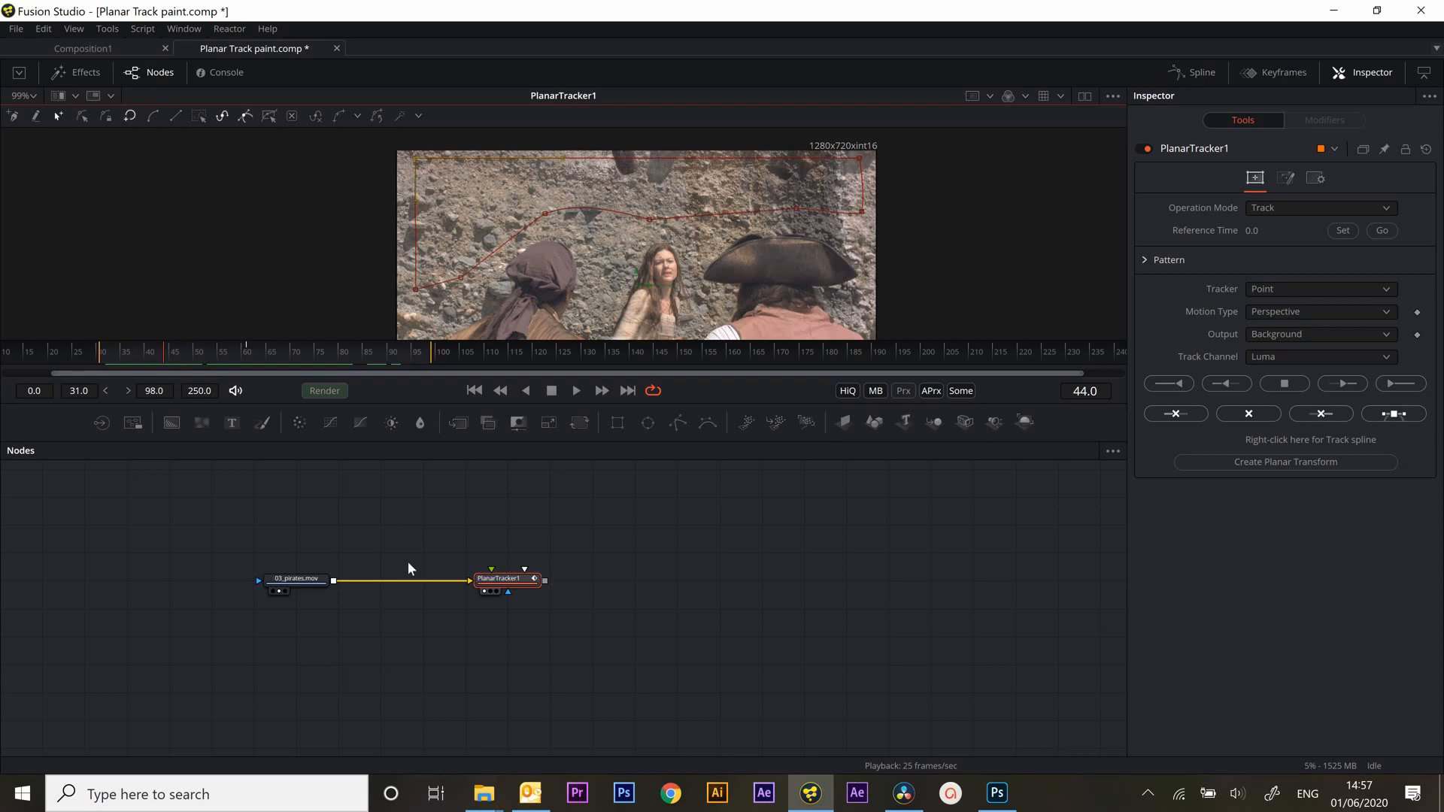
# Set the planar tracker's Tracker to Hybrid Point/Area and its Motion Type to Affine (TRS + shear)
pyautogui.click(1313, 290)
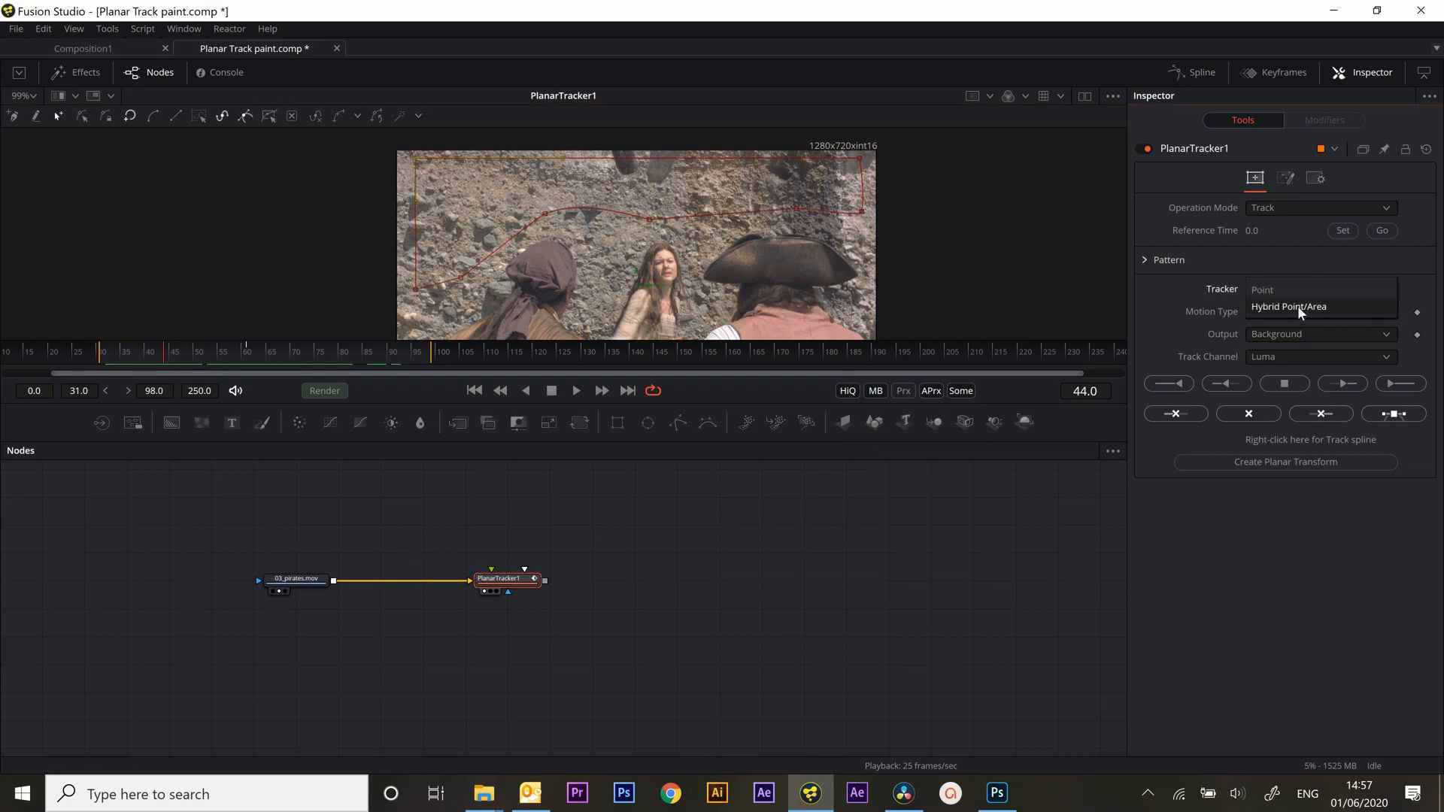
pyautogui.click(1294, 308)
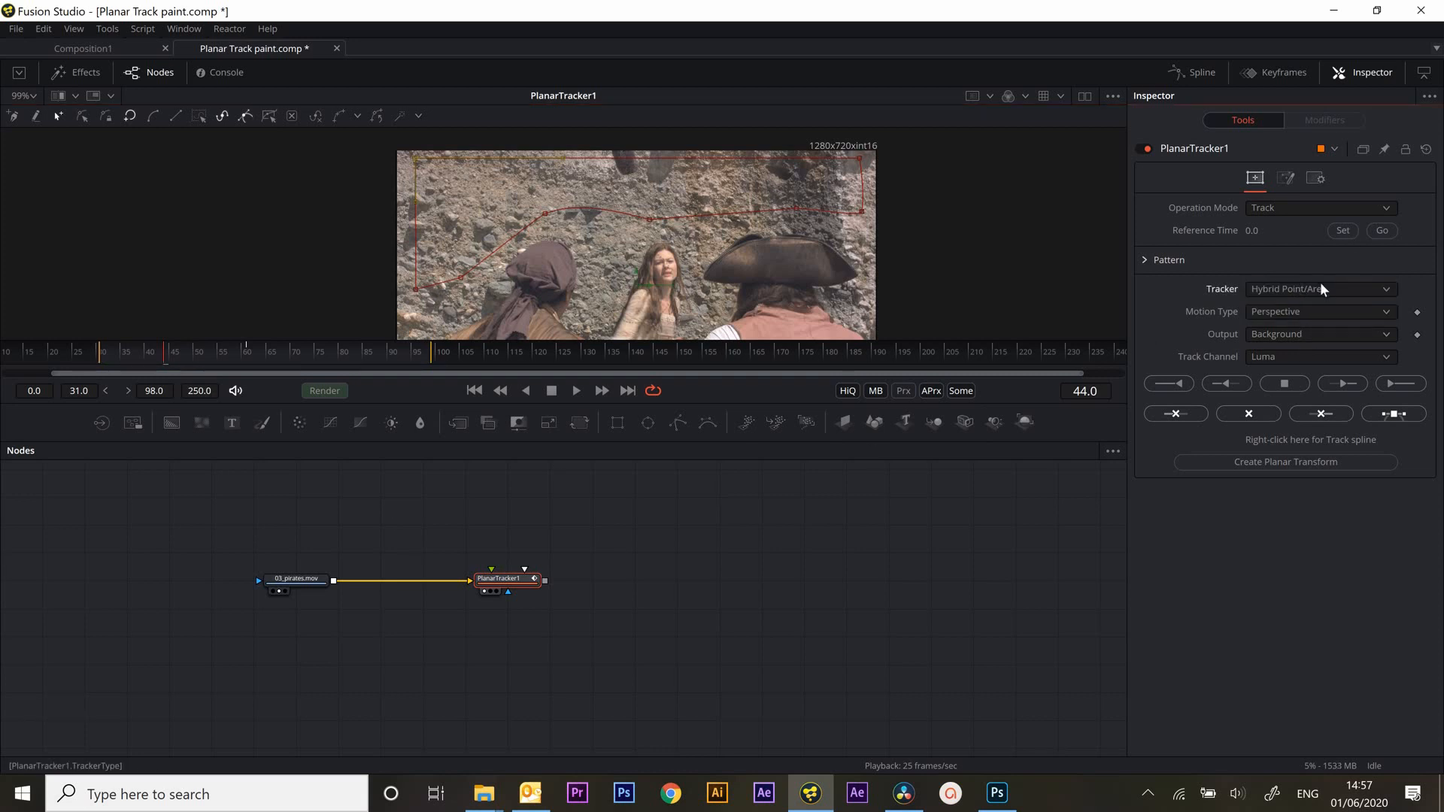
pyautogui.click(1296, 336)
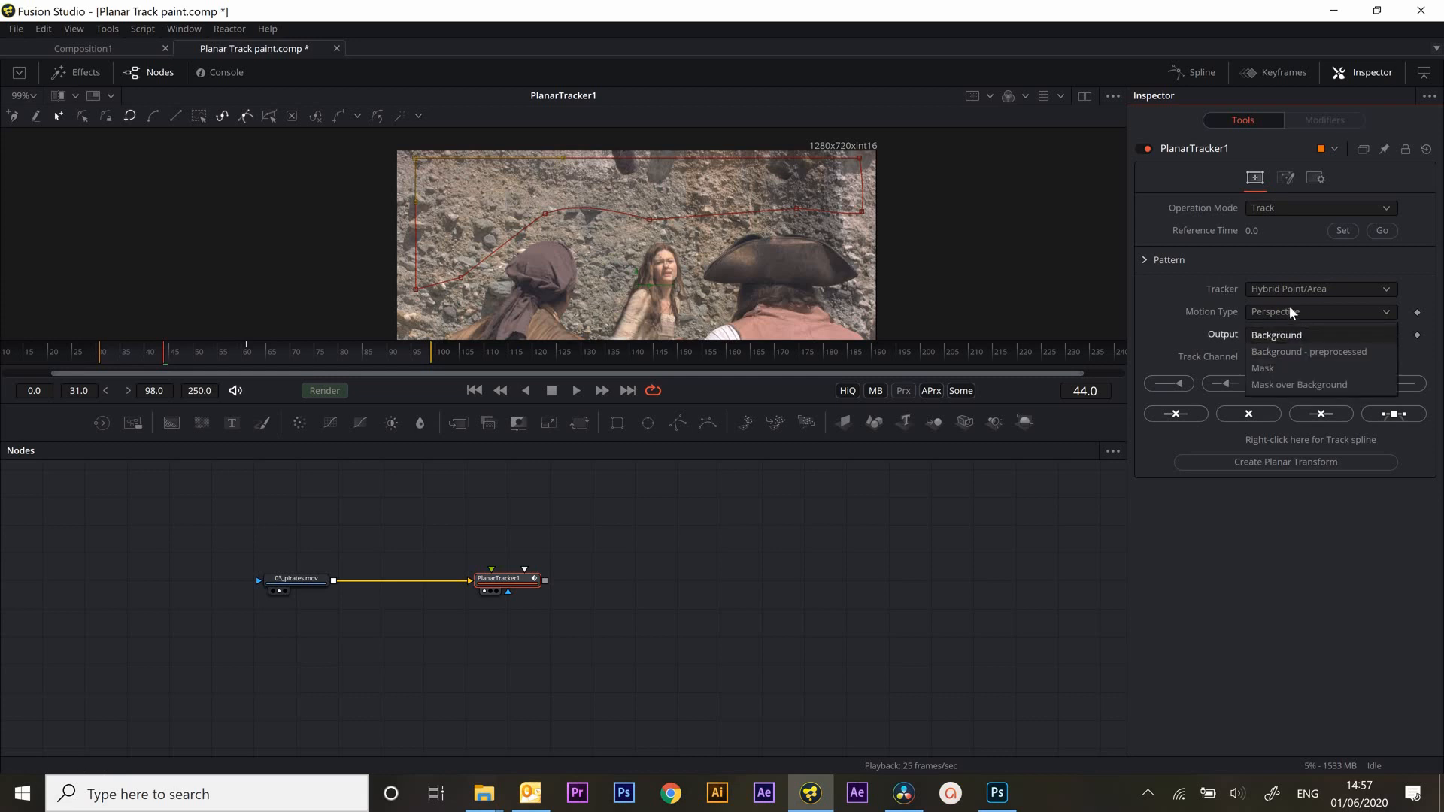
pyautogui.click(1291, 337)
pyautogui.click(1286, 312)
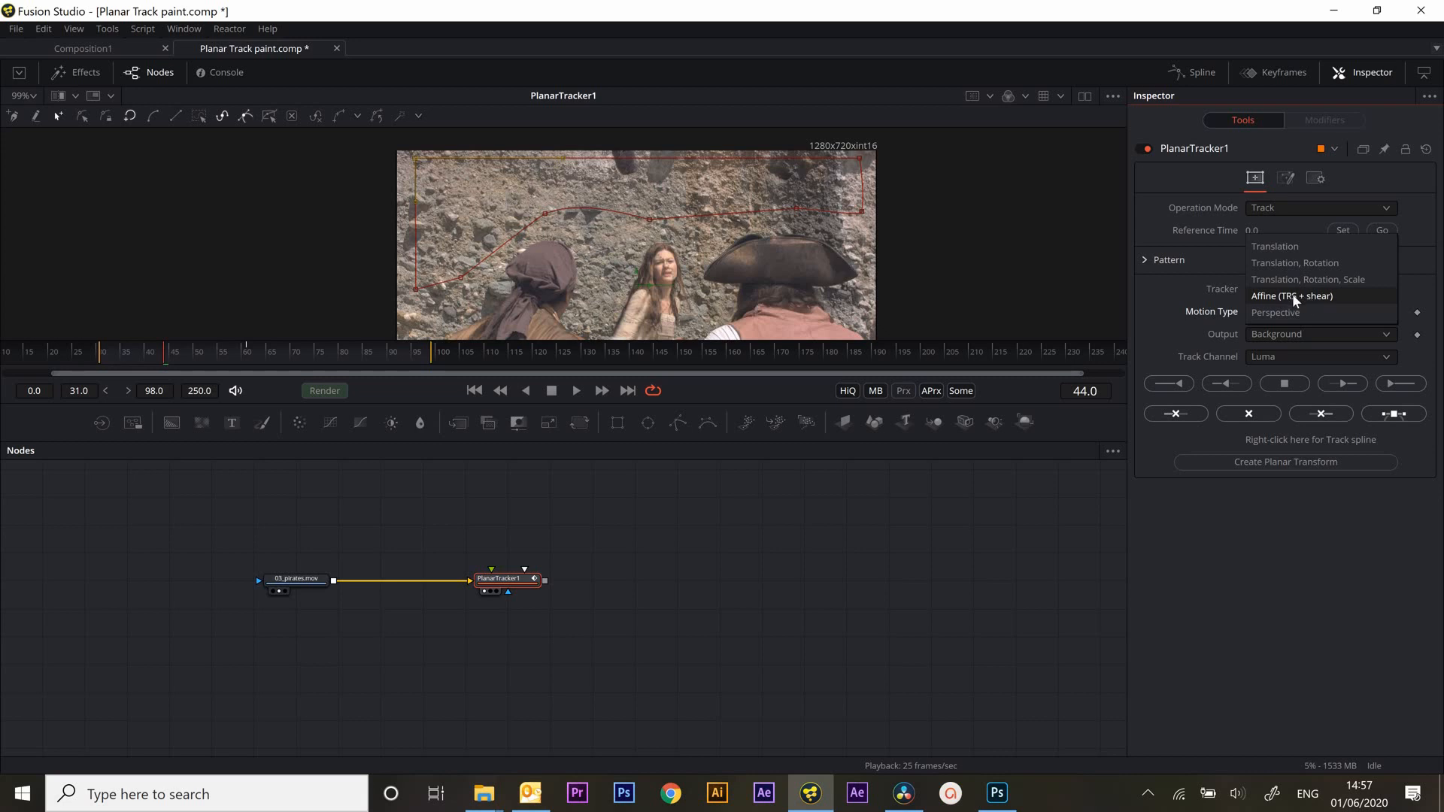
pyautogui.click(1292, 297)
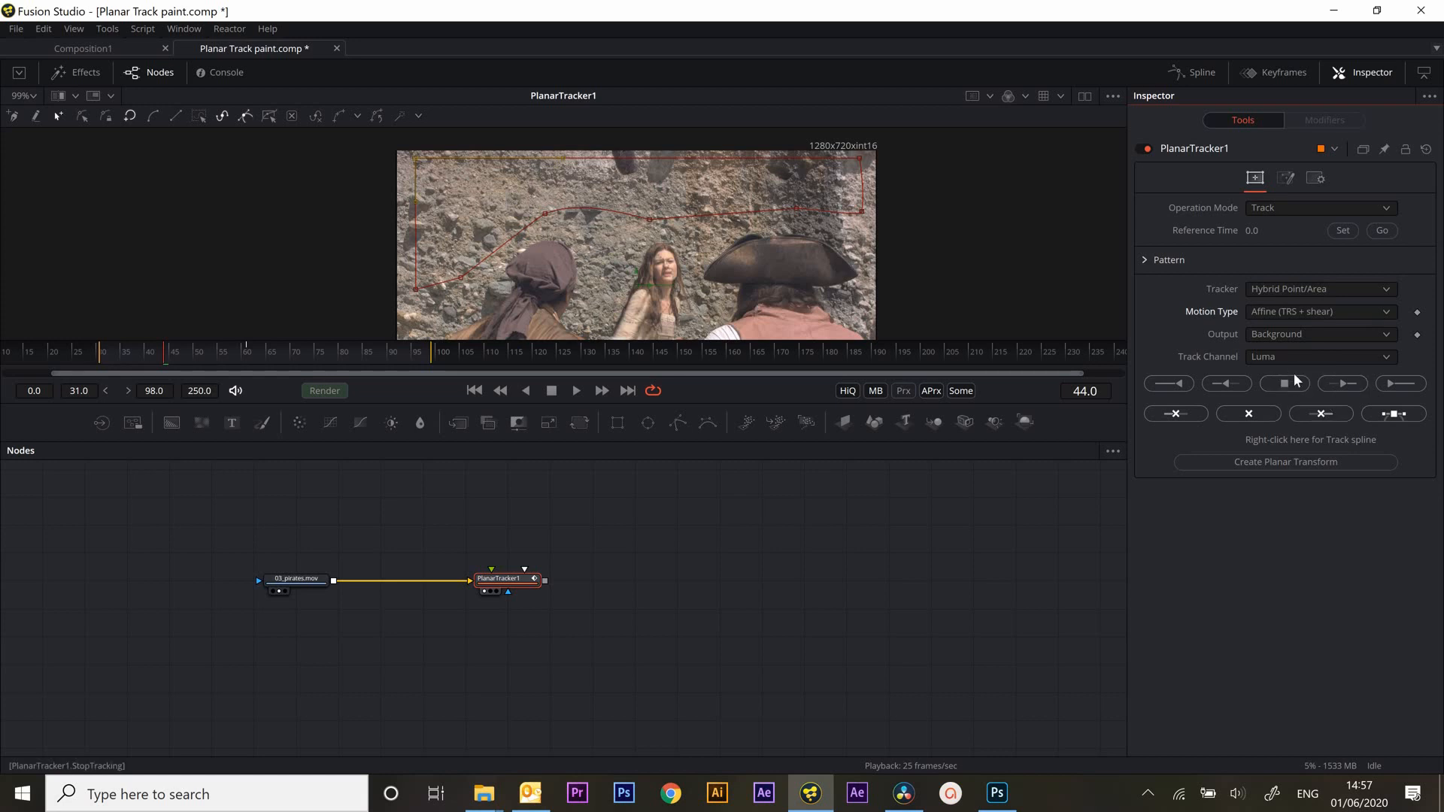
# Try to track the rock wall pattern forward from frame 51
pyautogui.click(475, 390)
pyautogui.moveTo(233, 359); pyautogui.dragTo(197, 360)
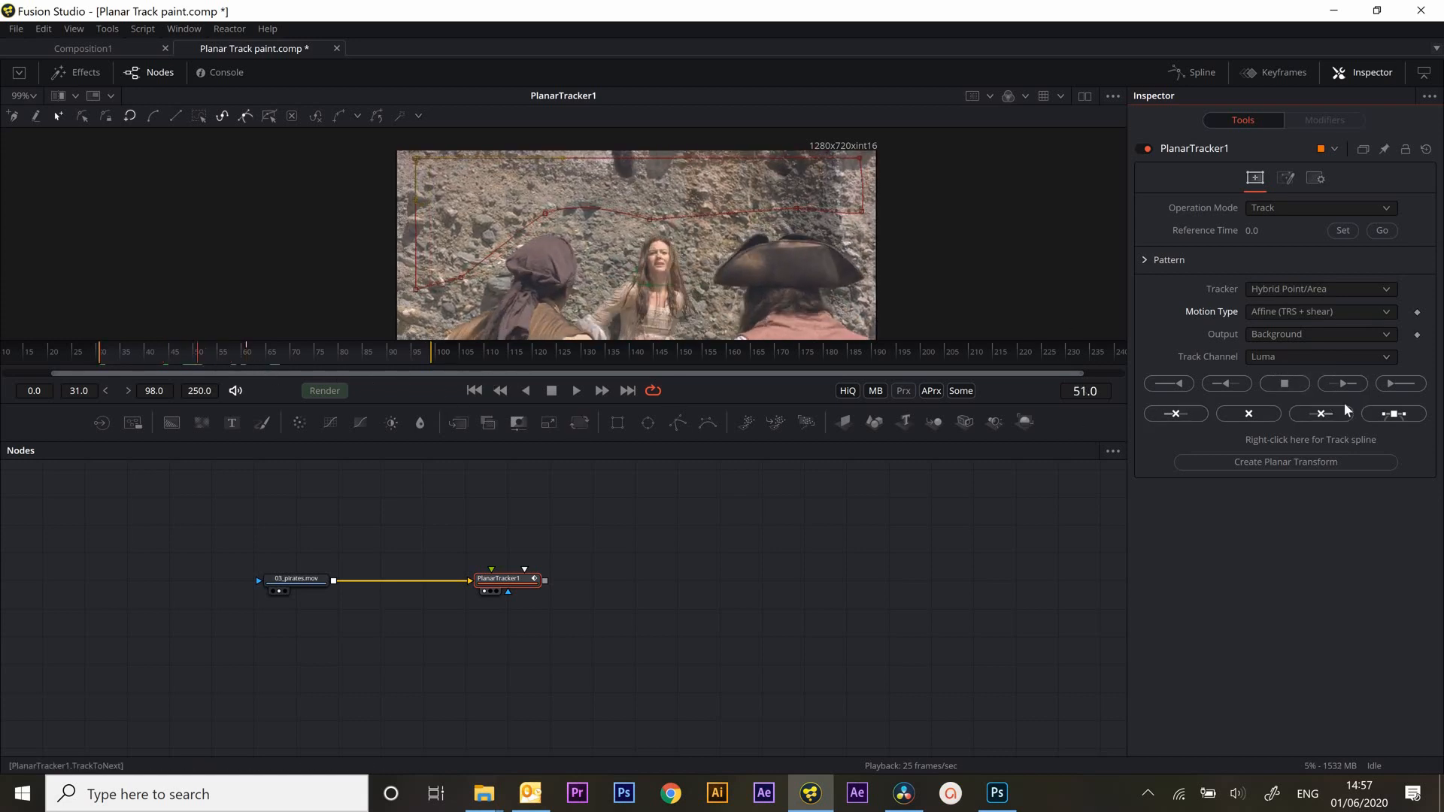
pyautogui.click(1392, 386)
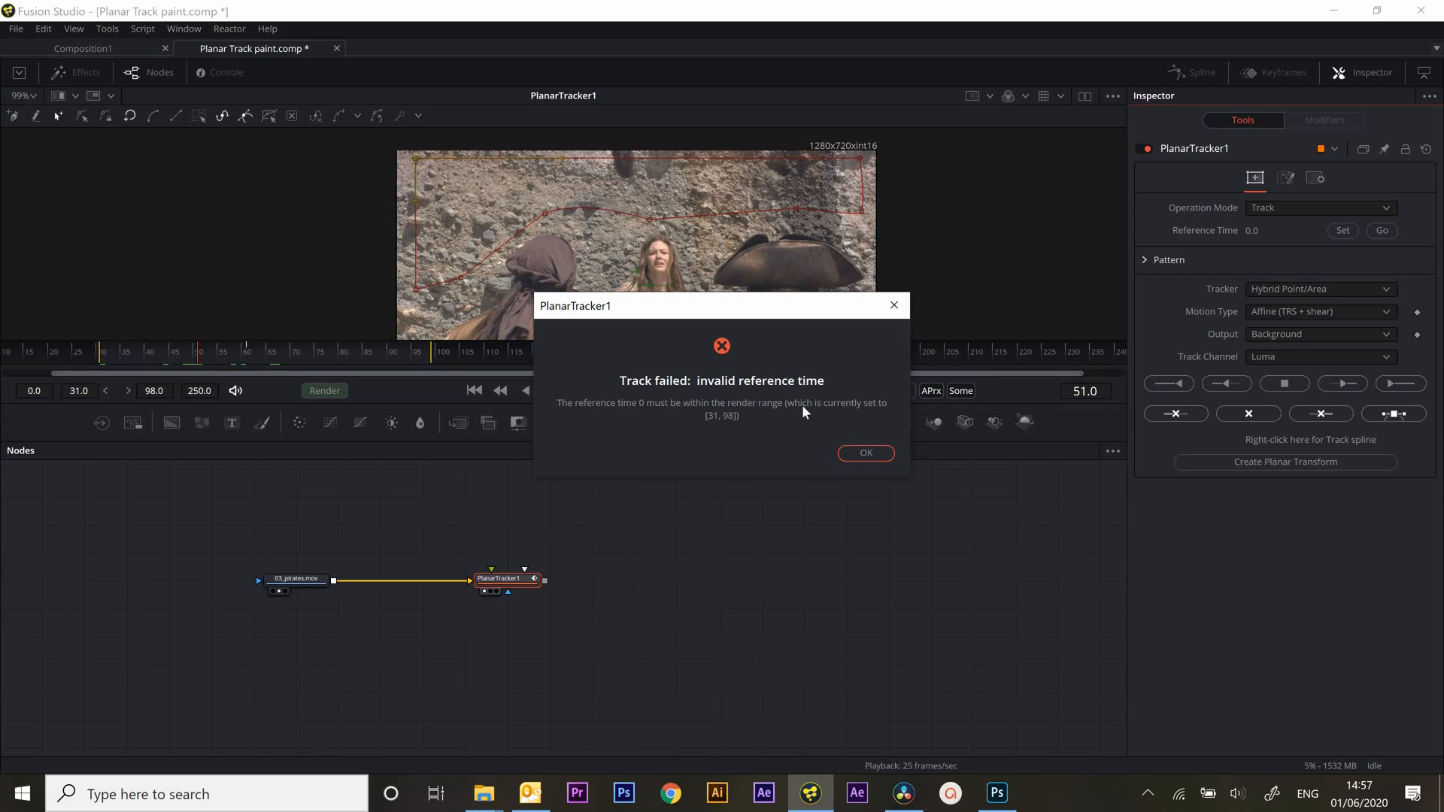
pyautogui.click(894, 305)
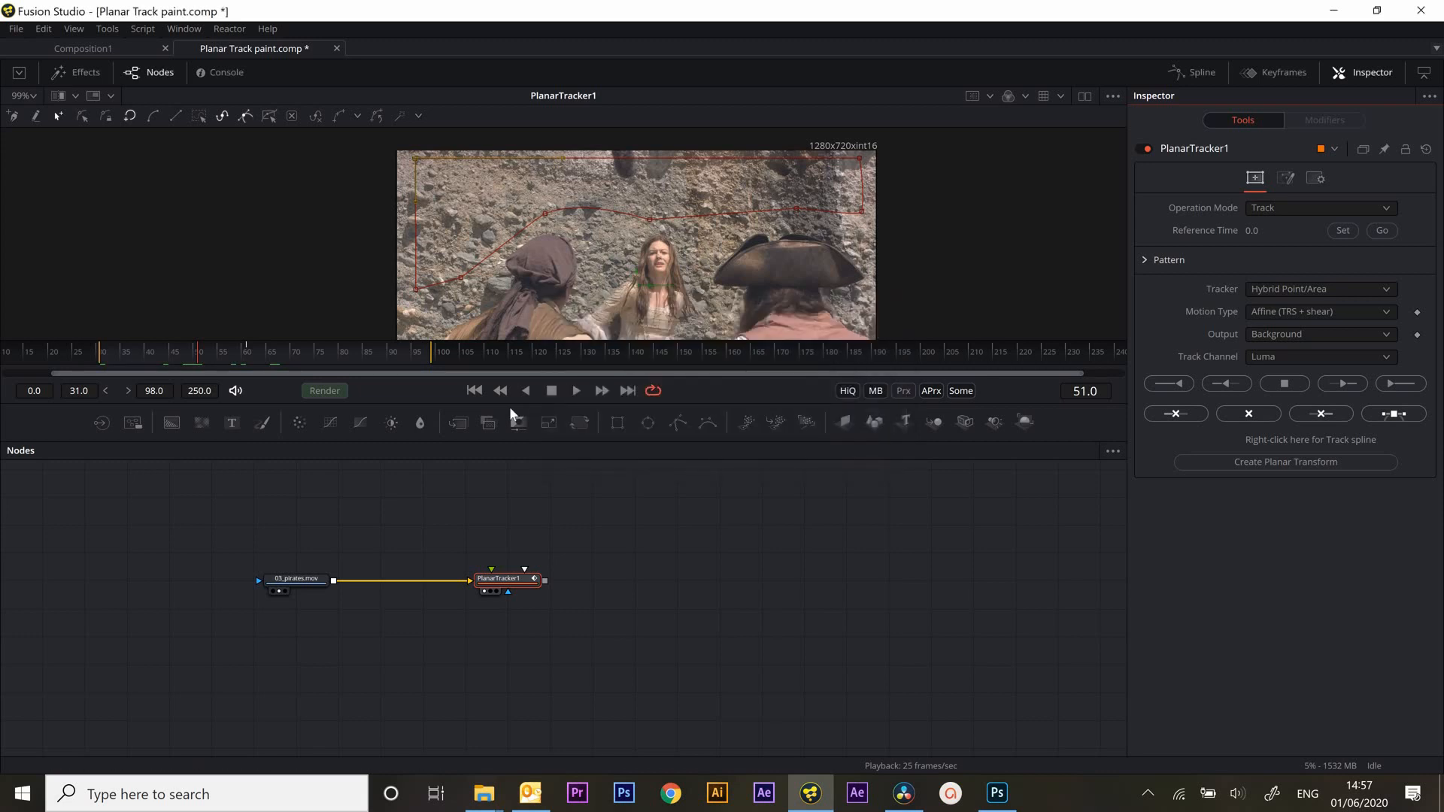
# Set the planar tracker's reference time to frame 31 and track the pattern forward to the end of the render range
pyautogui.click(120, 364)
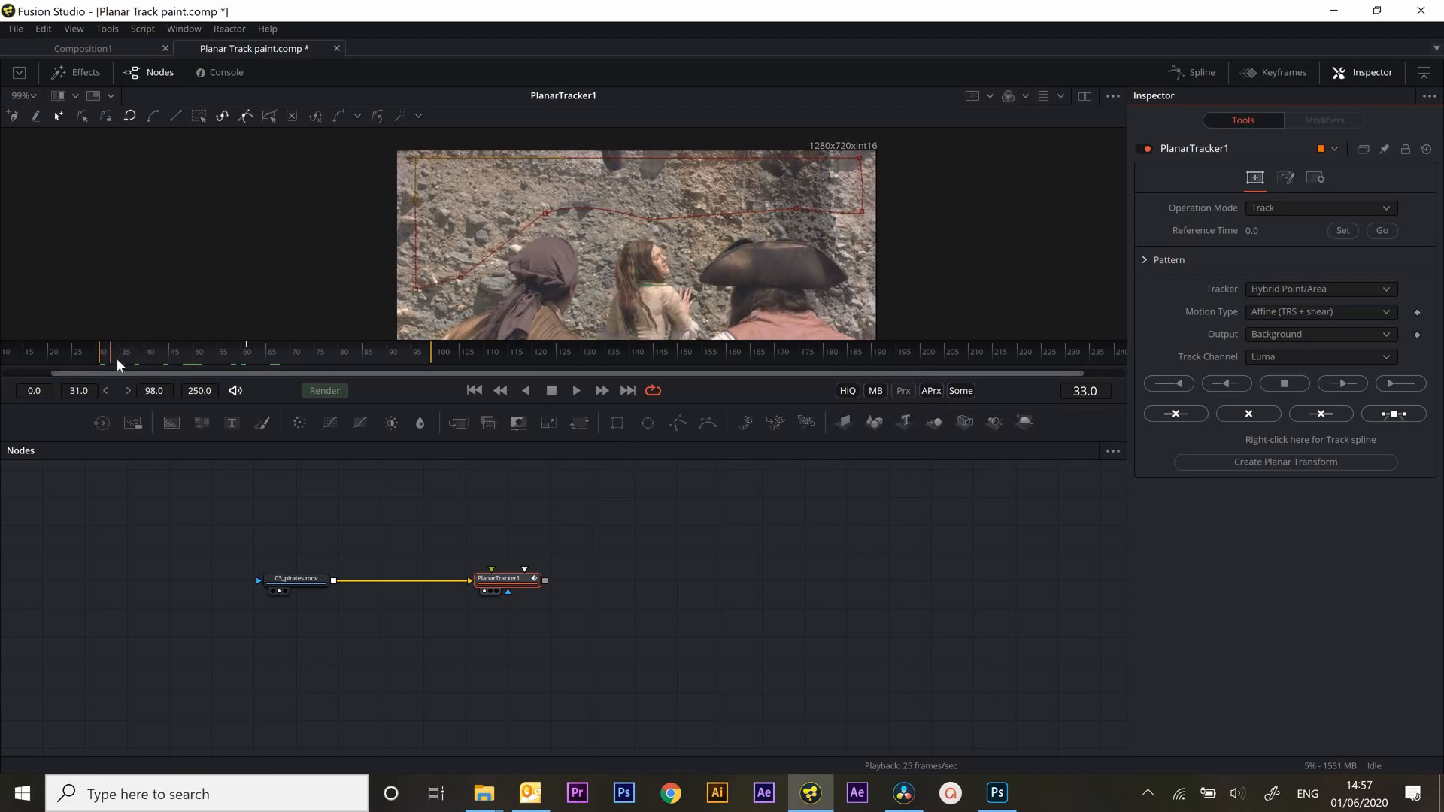
pyautogui.moveTo(118, 359); pyautogui.dragTo(369, 389)
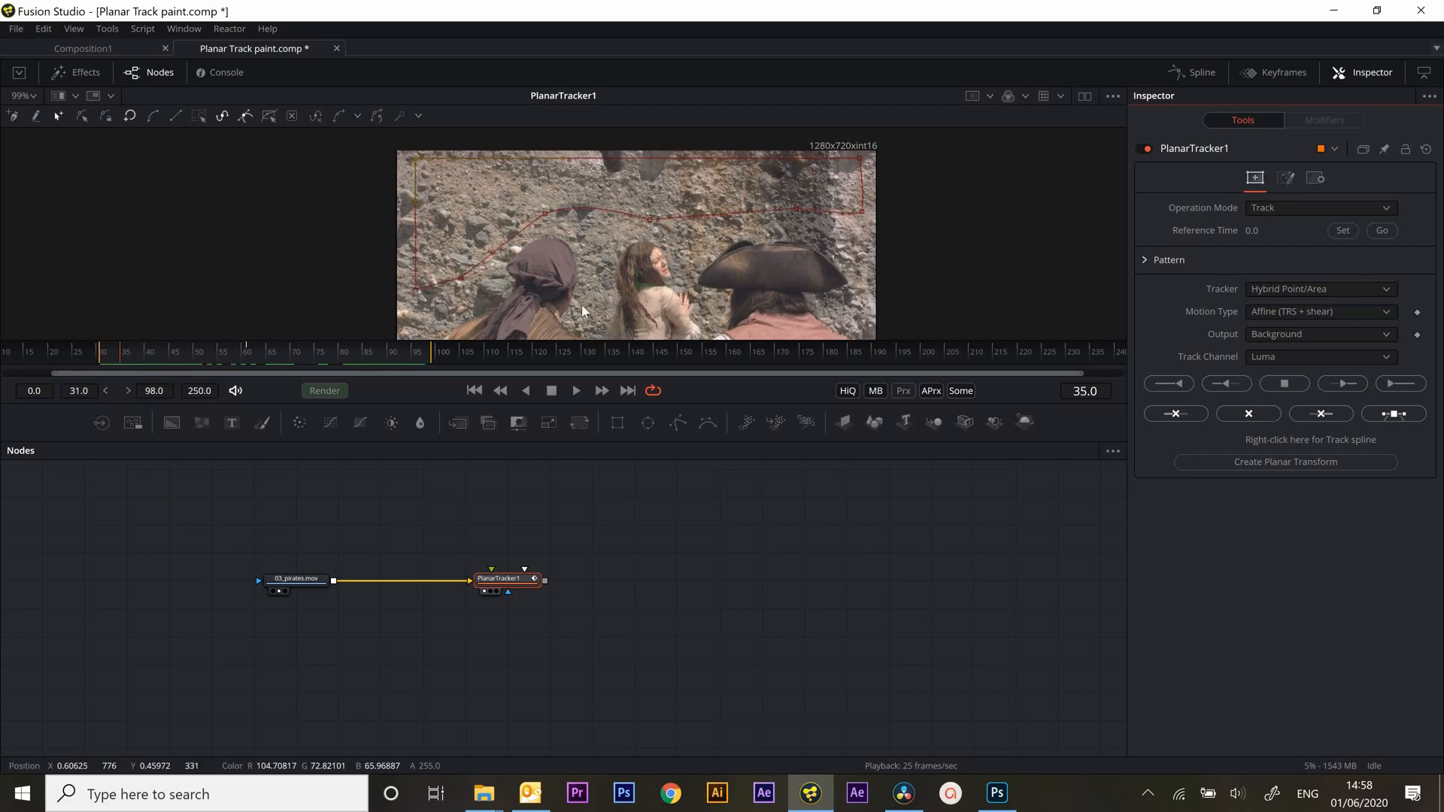
pyautogui.moveTo(117, 366); pyautogui.dragTo(103, 366)
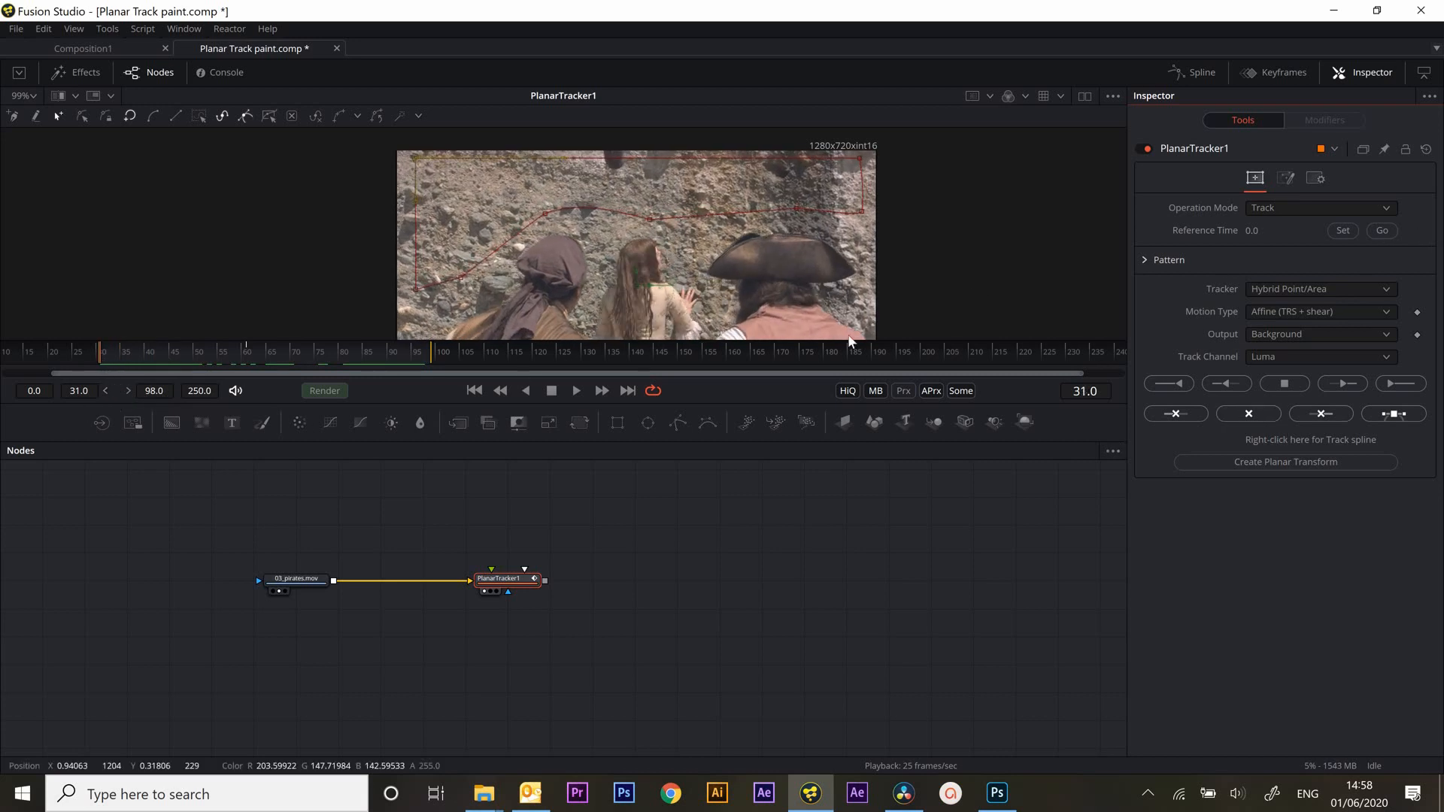
pyautogui.click(1343, 231)
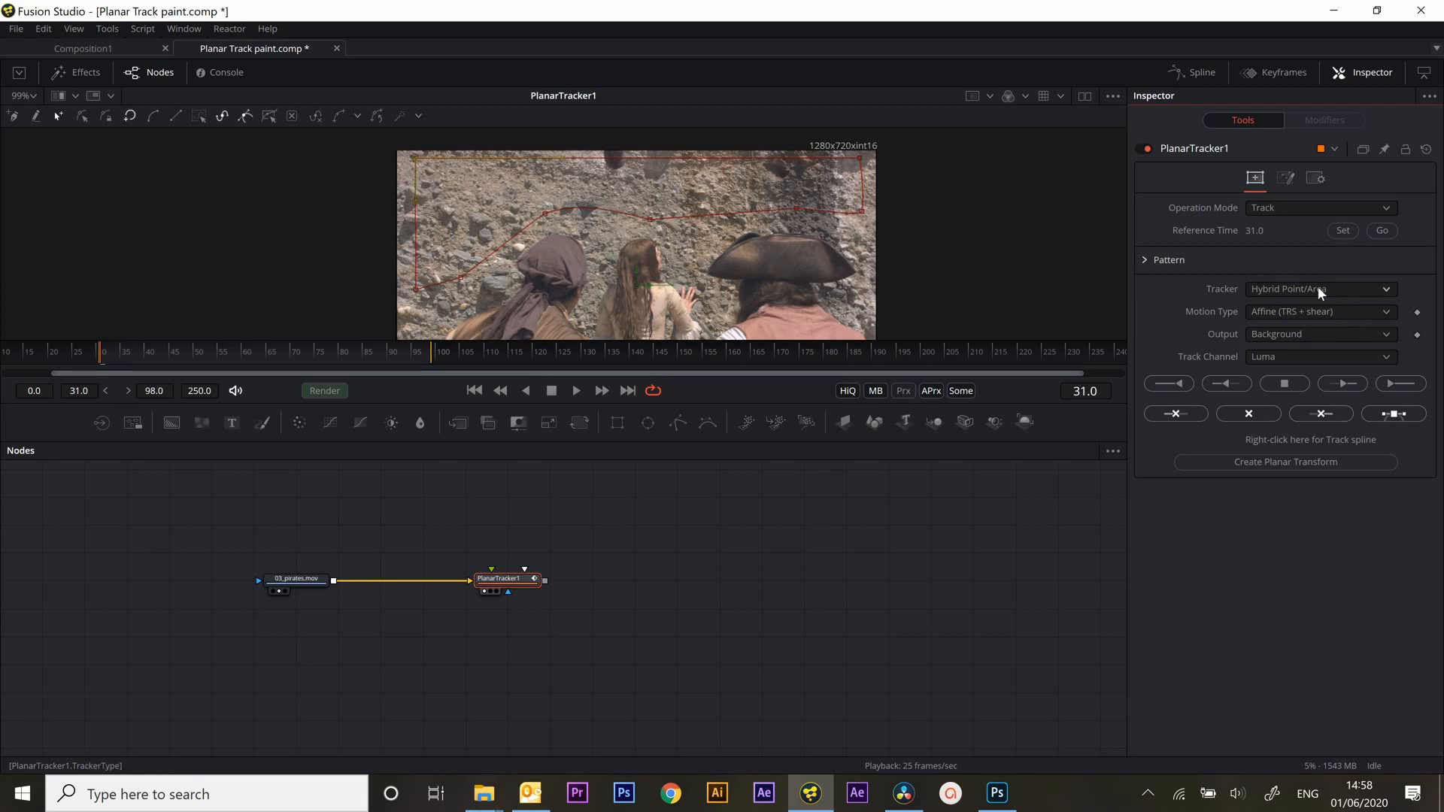
pyautogui.click(1397, 385)
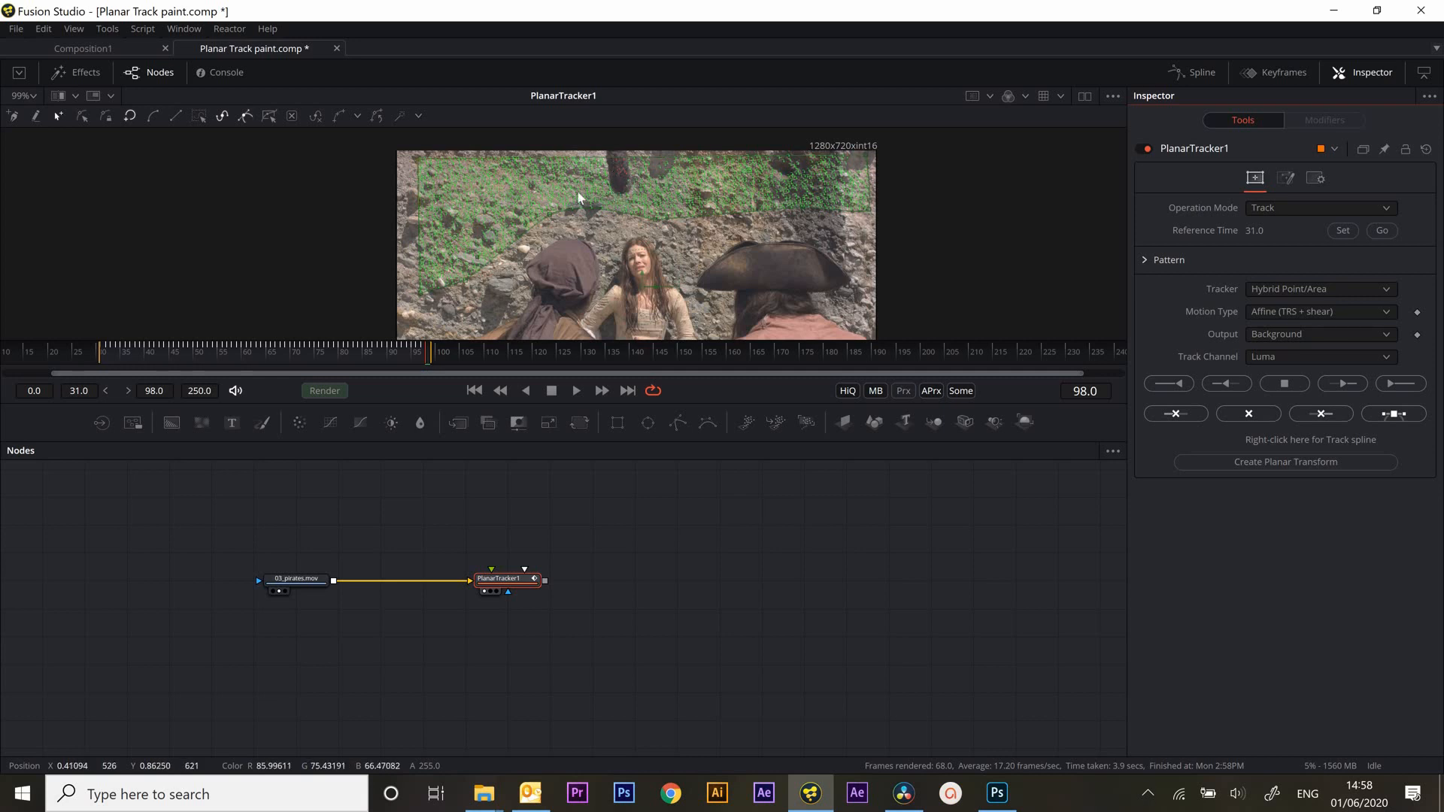
pyautogui.moveTo(348, 346); pyautogui.dragTo(211, 375)
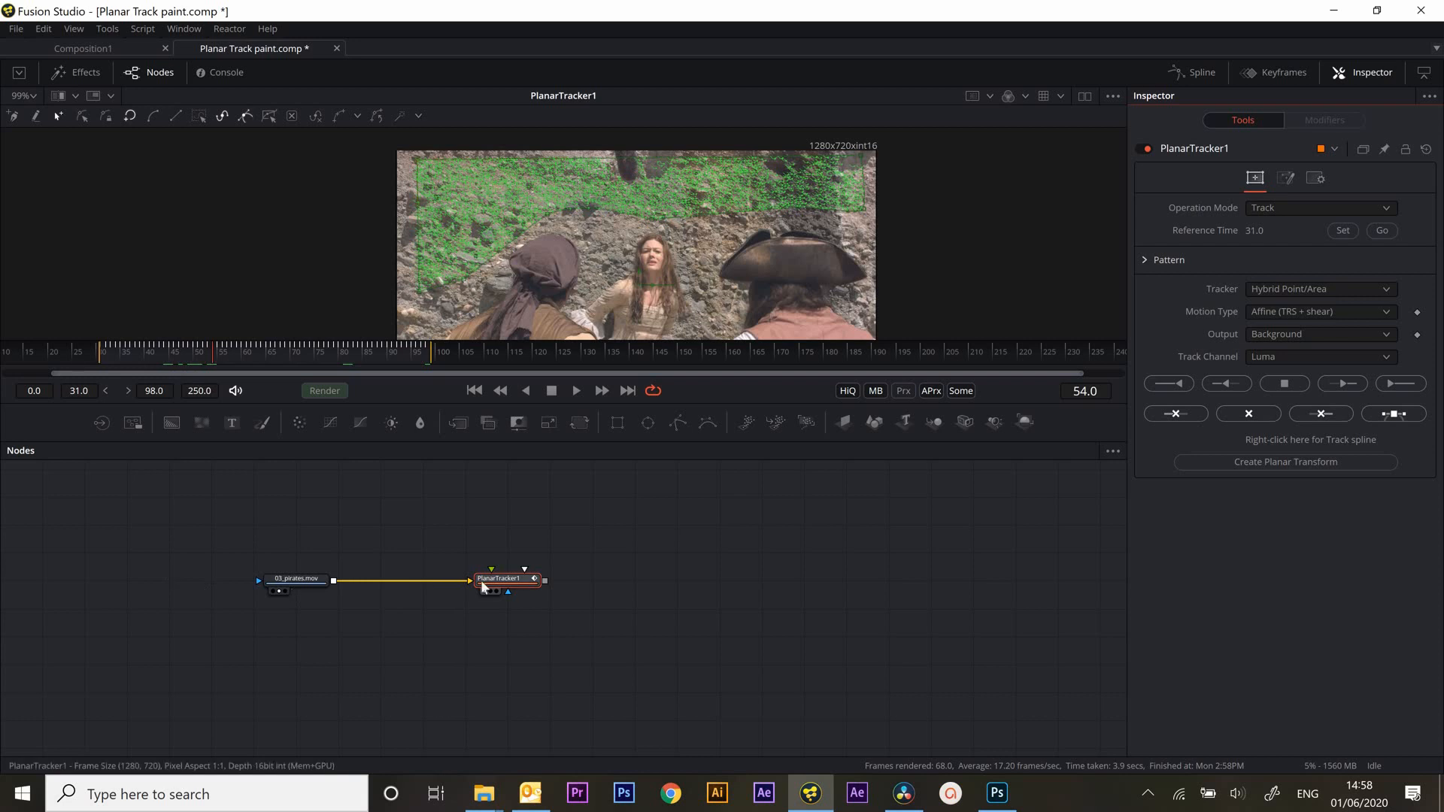
# Create a Planar Transform from the tracking data and place the node above and beyond the planar tracker
pyautogui.moveTo(514, 596); pyautogui.dragTo(470, 602)
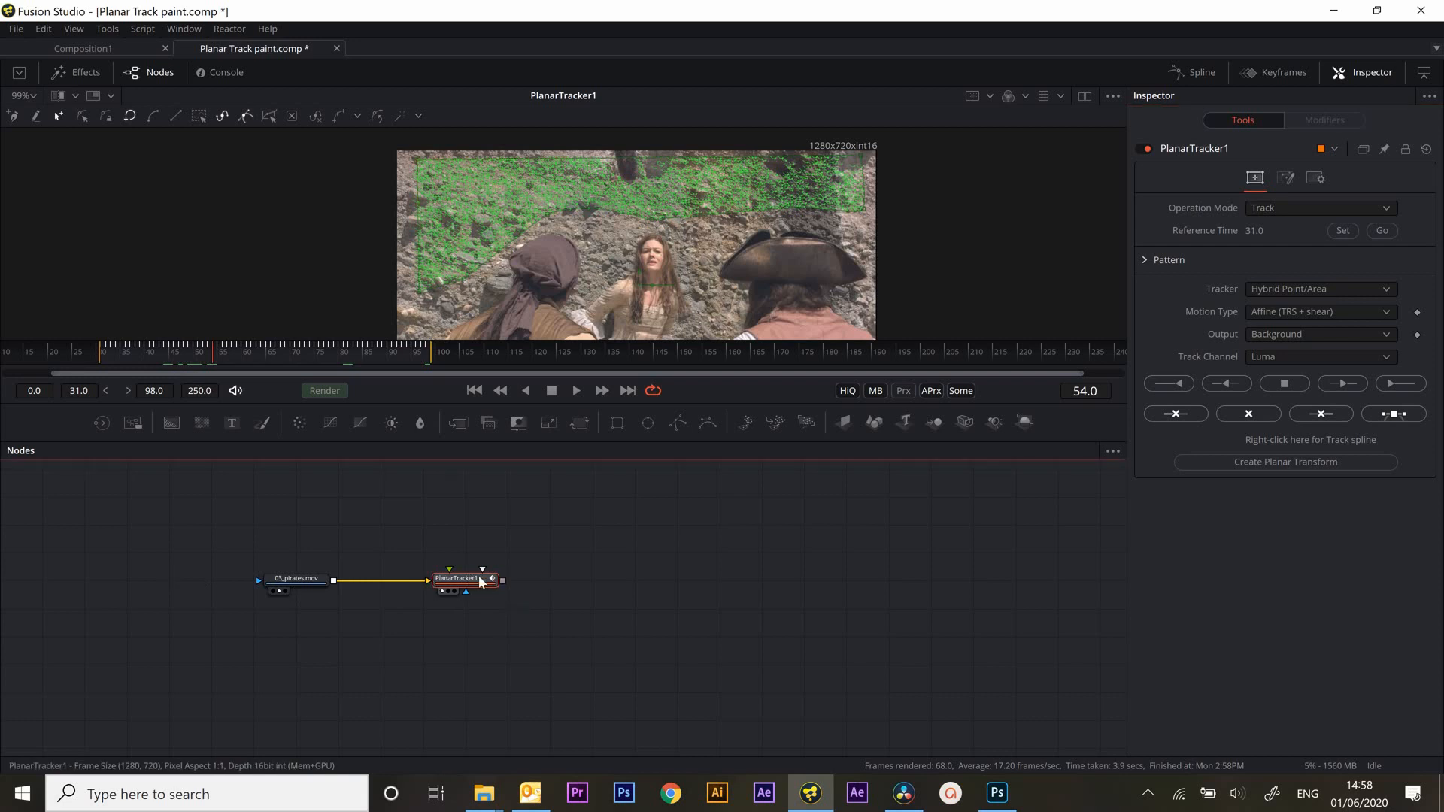
pyautogui.click(1260, 466)
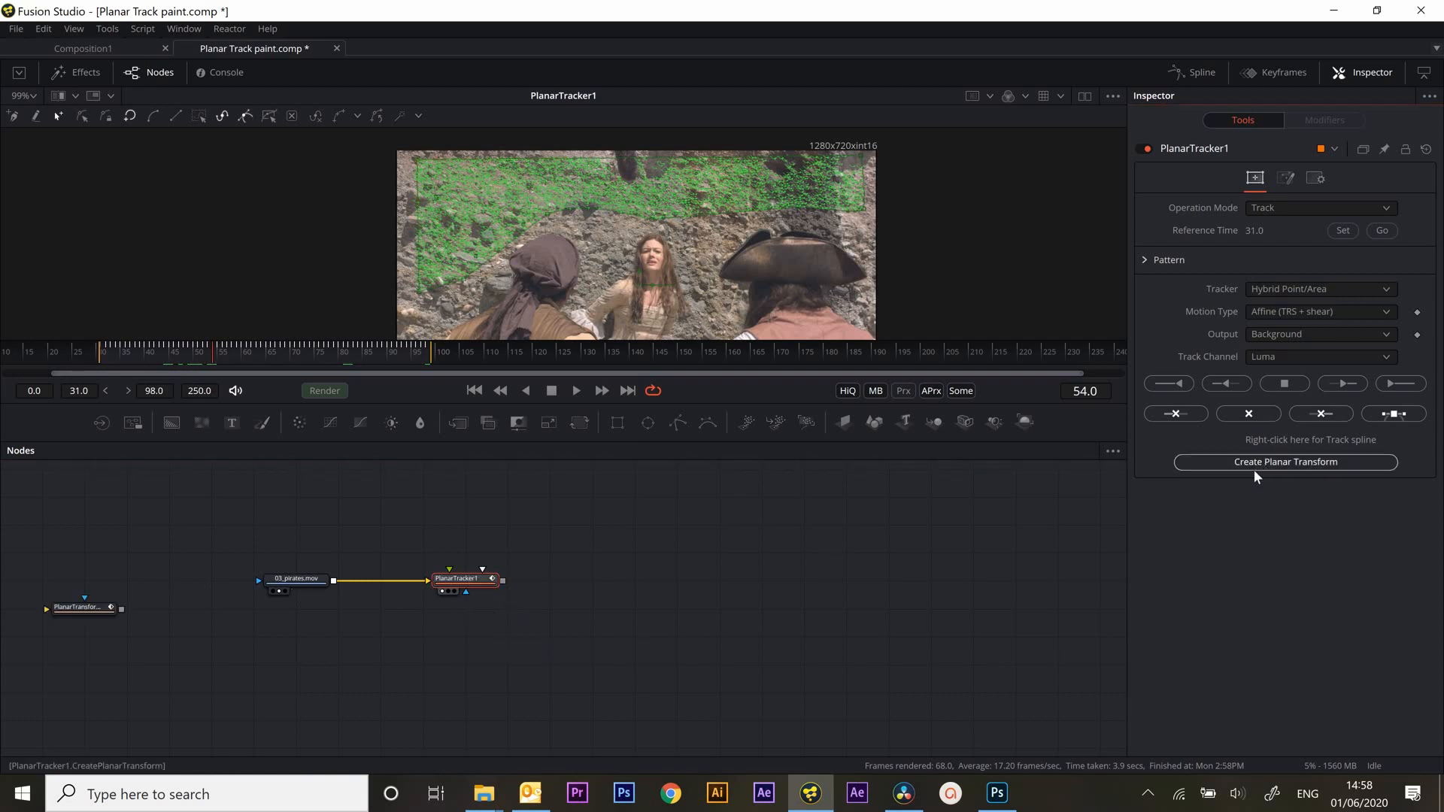
pyautogui.moveTo(77, 609); pyautogui.dragTo(561, 528)
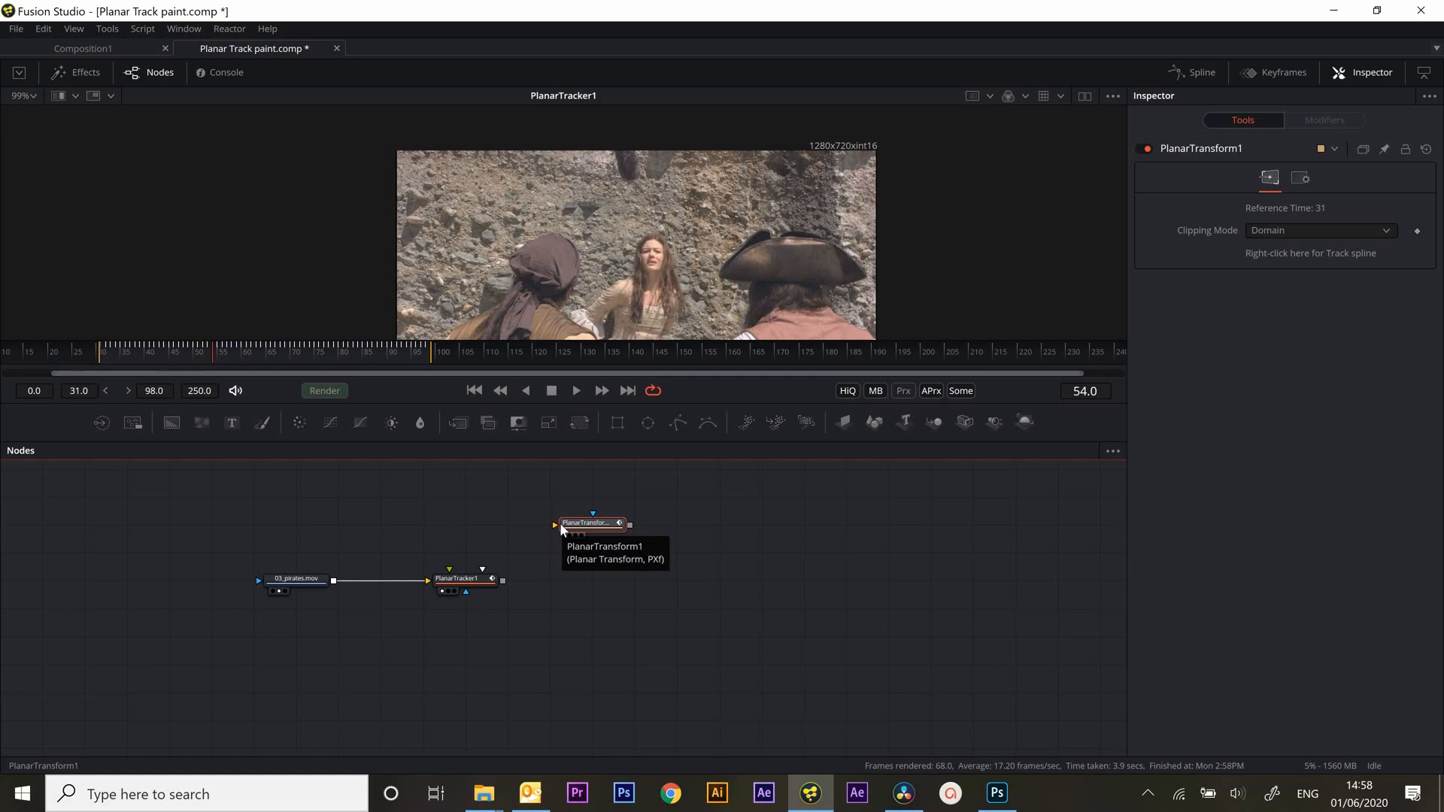
# Set the planar tracker's Operation Mode to Stabilize and play back the shot in an enlarged viewer
pyautogui.click(460, 584)
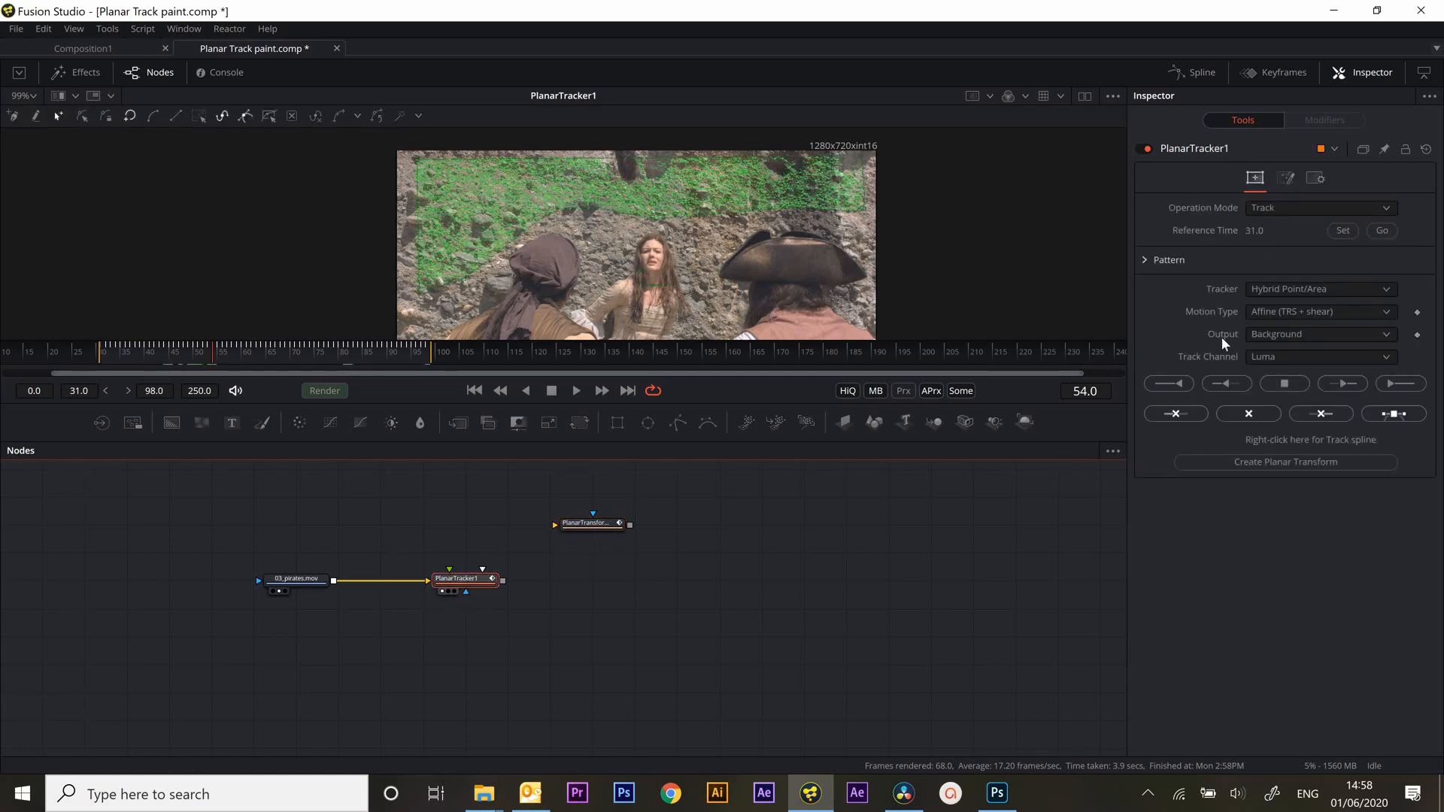
pyautogui.click(1276, 212)
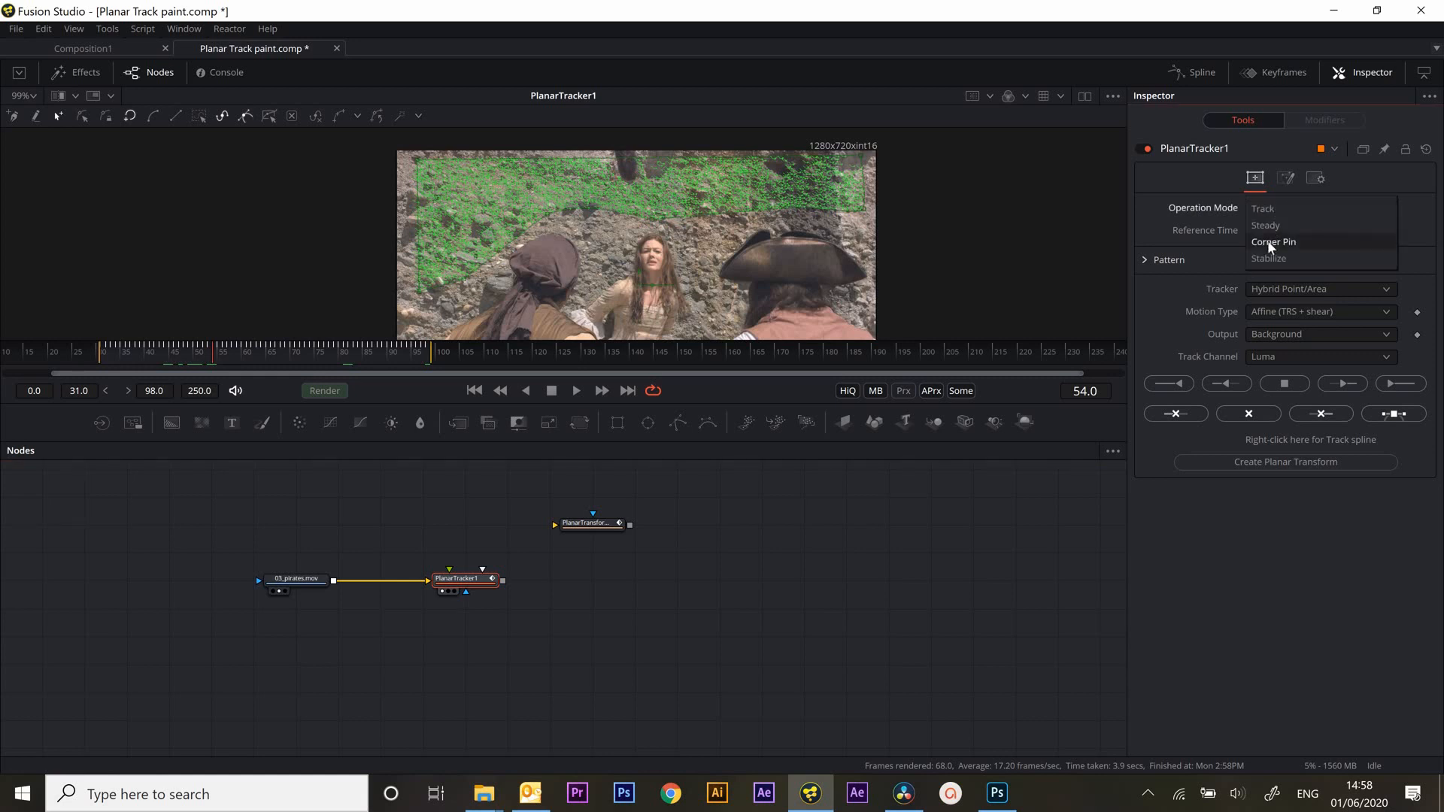
pyautogui.click(1269, 259)
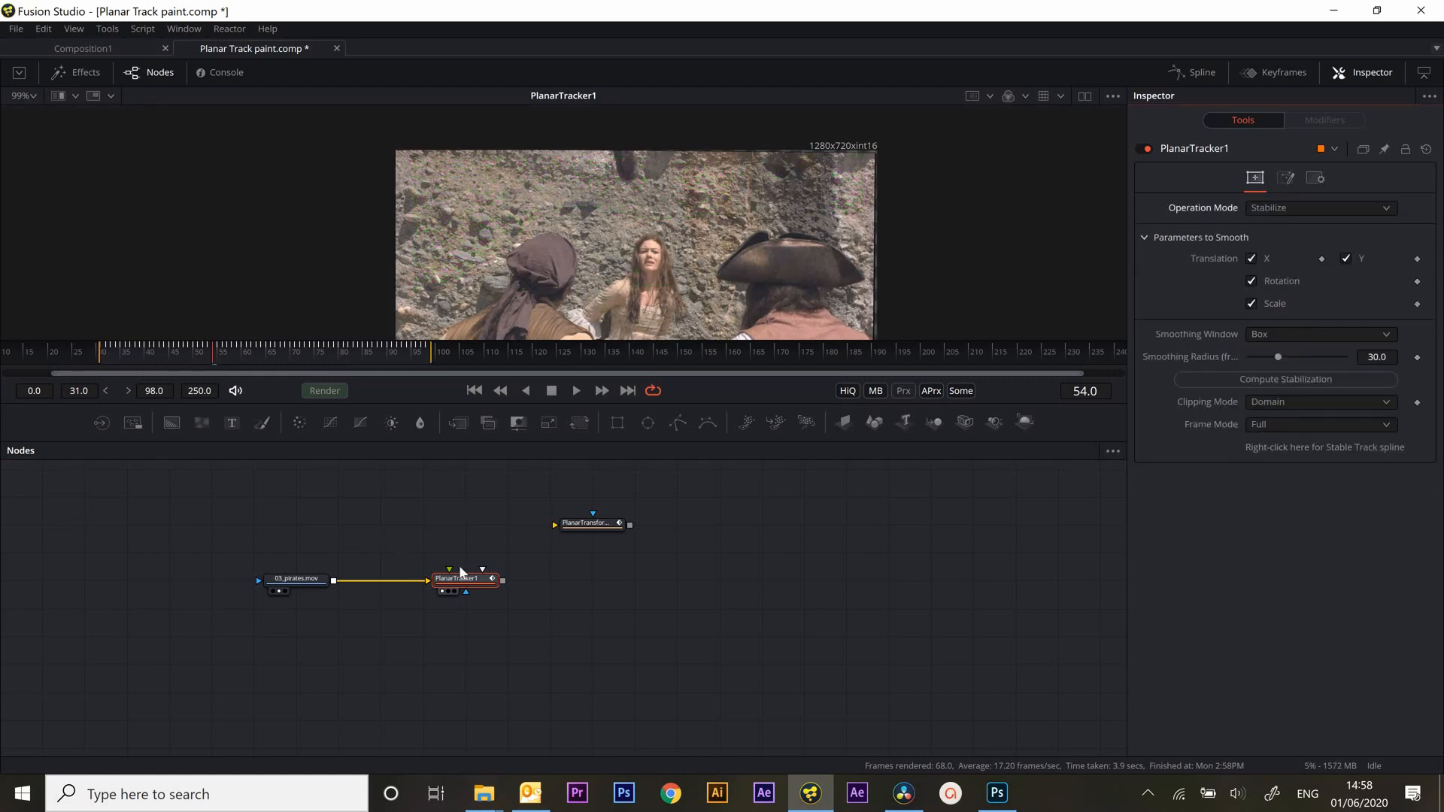
pyautogui.click(577, 388)
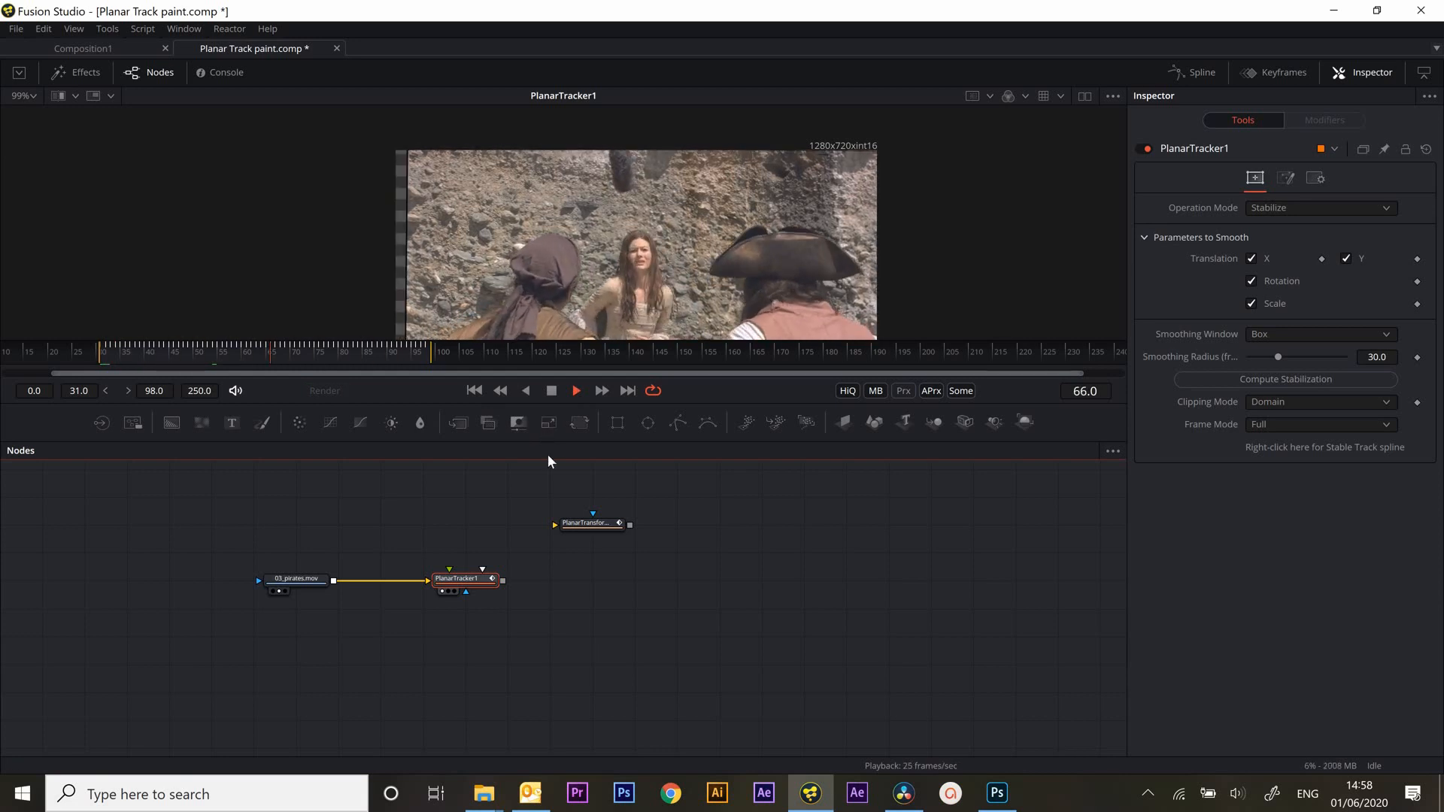
pyautogui.moveTo(565, 342); pyautogui.dragTo(566, 448)
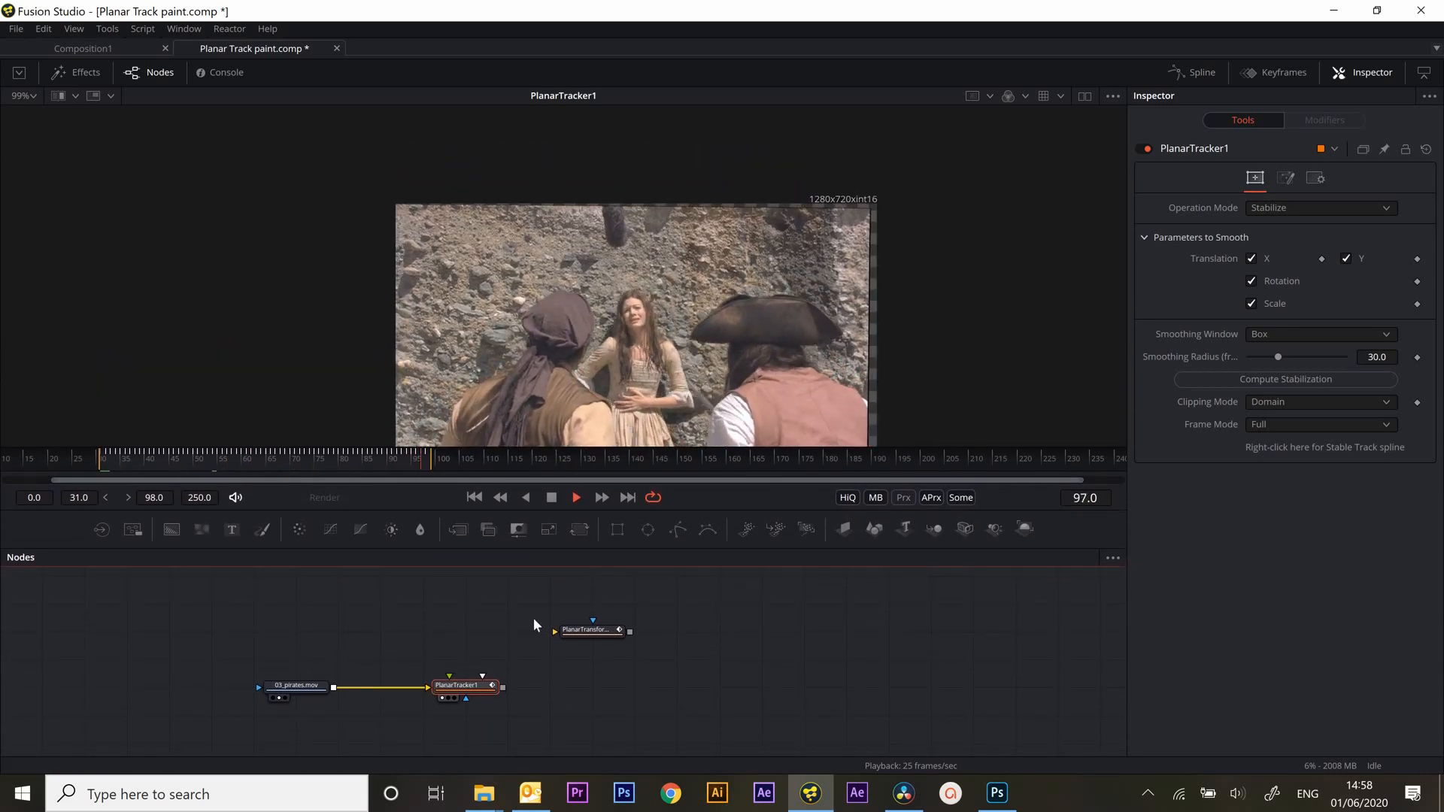
pyautogui.press('space')
# Move the Planar Transform node farther away to make room beside the planar tracker, and reselect the tracker
pyautogui.moveTo(582, 631); pyautogui.dragTo(710, 630)
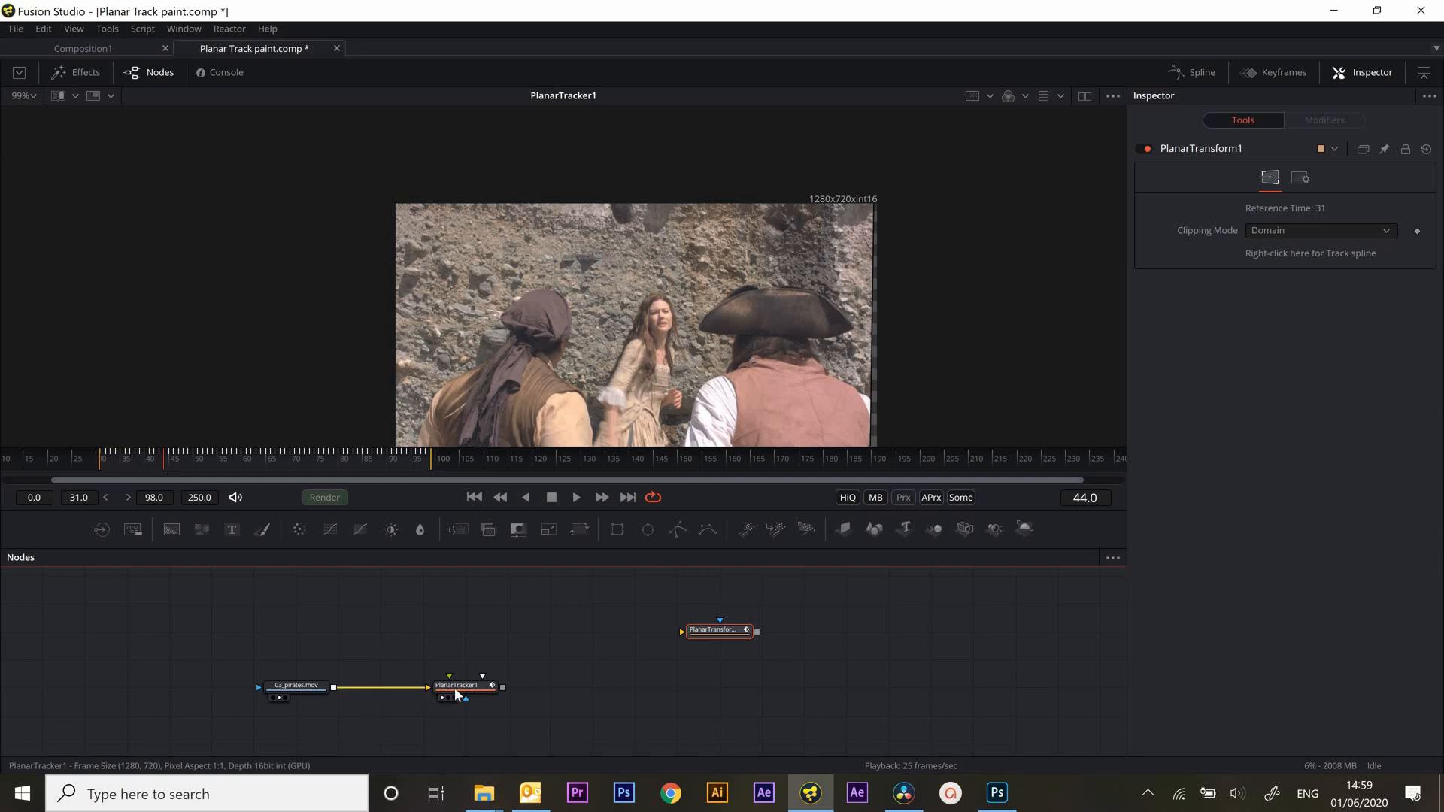
pyautogui.click(478, 694)
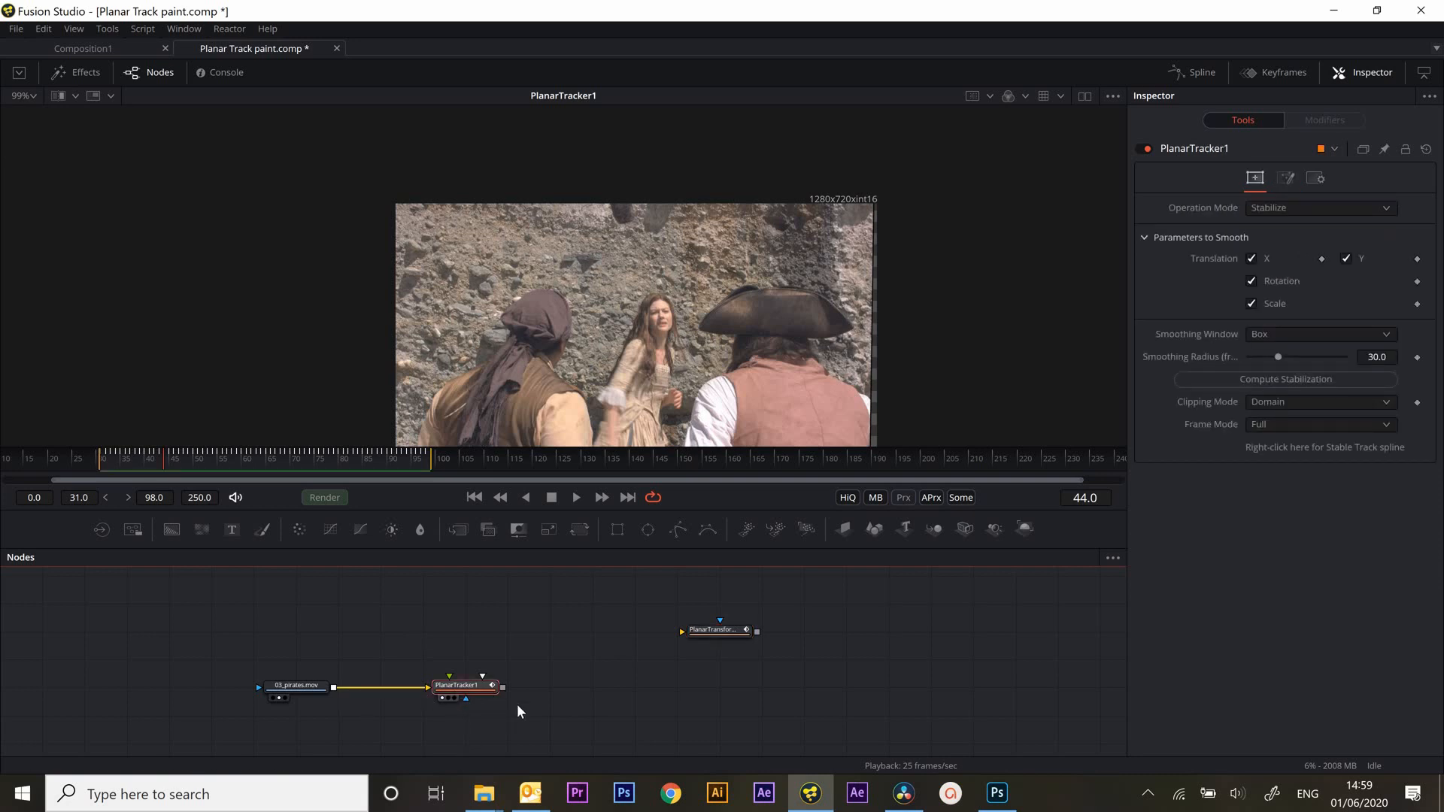
# Add a Merge fed by the planar tracker as both background and foreground, view it, and offset the foreground to Center X 0.564062
pyautogui.click(459, 531)
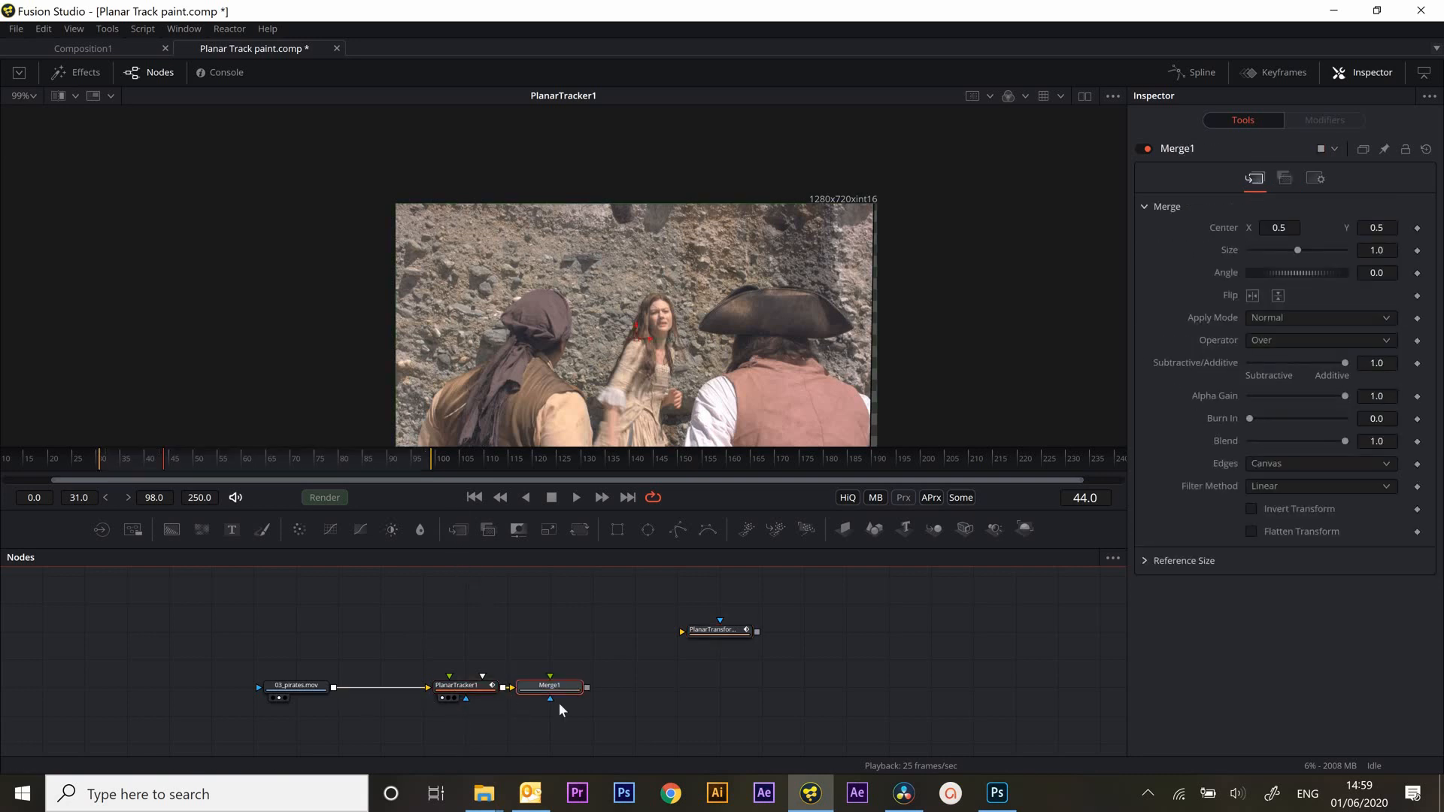
pyautogui.moveTo(553, 691); pyautogui.dragTo(551, 710)
pyautogui.press('1')
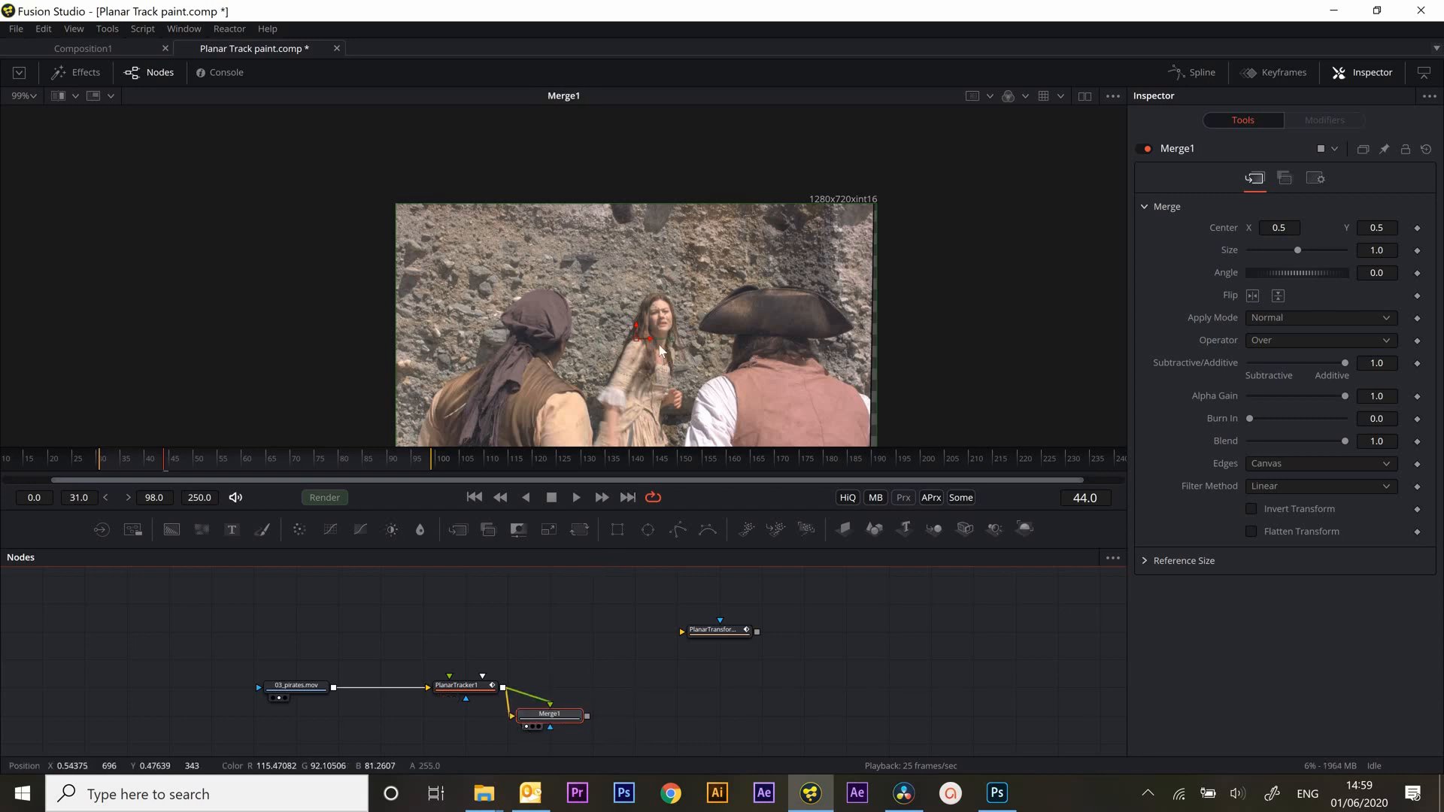
pyautogui.moveTo(648, 344)
pyautogui.mouseDown()
pyautogui.moveTo(687, 346)
pyautogui.moveTo(675, 339)
pyautogui.mouseUp()
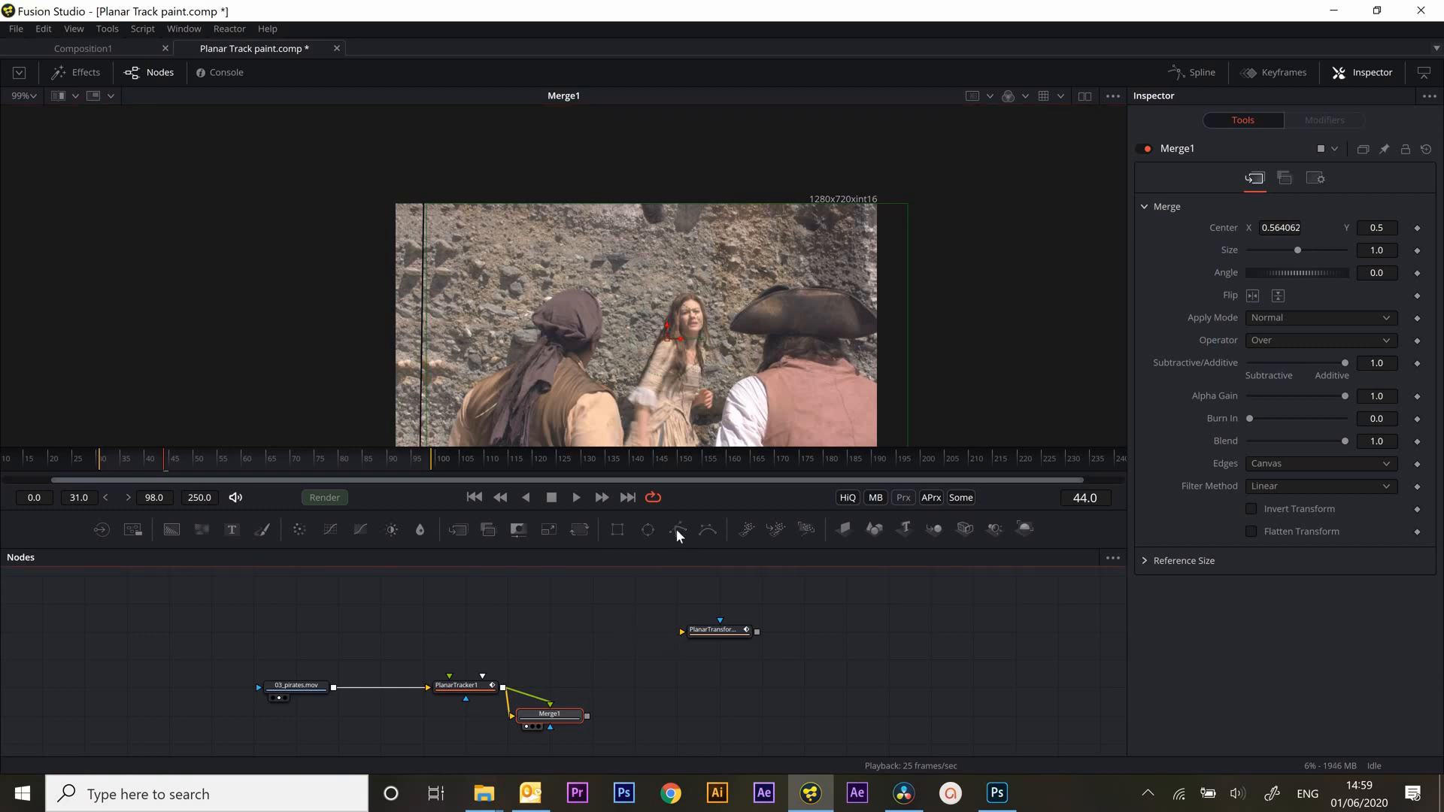
# Add an unconnected Polygon mask, draw it around the dark patch at the wall's top edge in the stabilized view, and check it in playback
pyautogui.moveTo(678, 529); pyautogui.dragTo(594, 630)
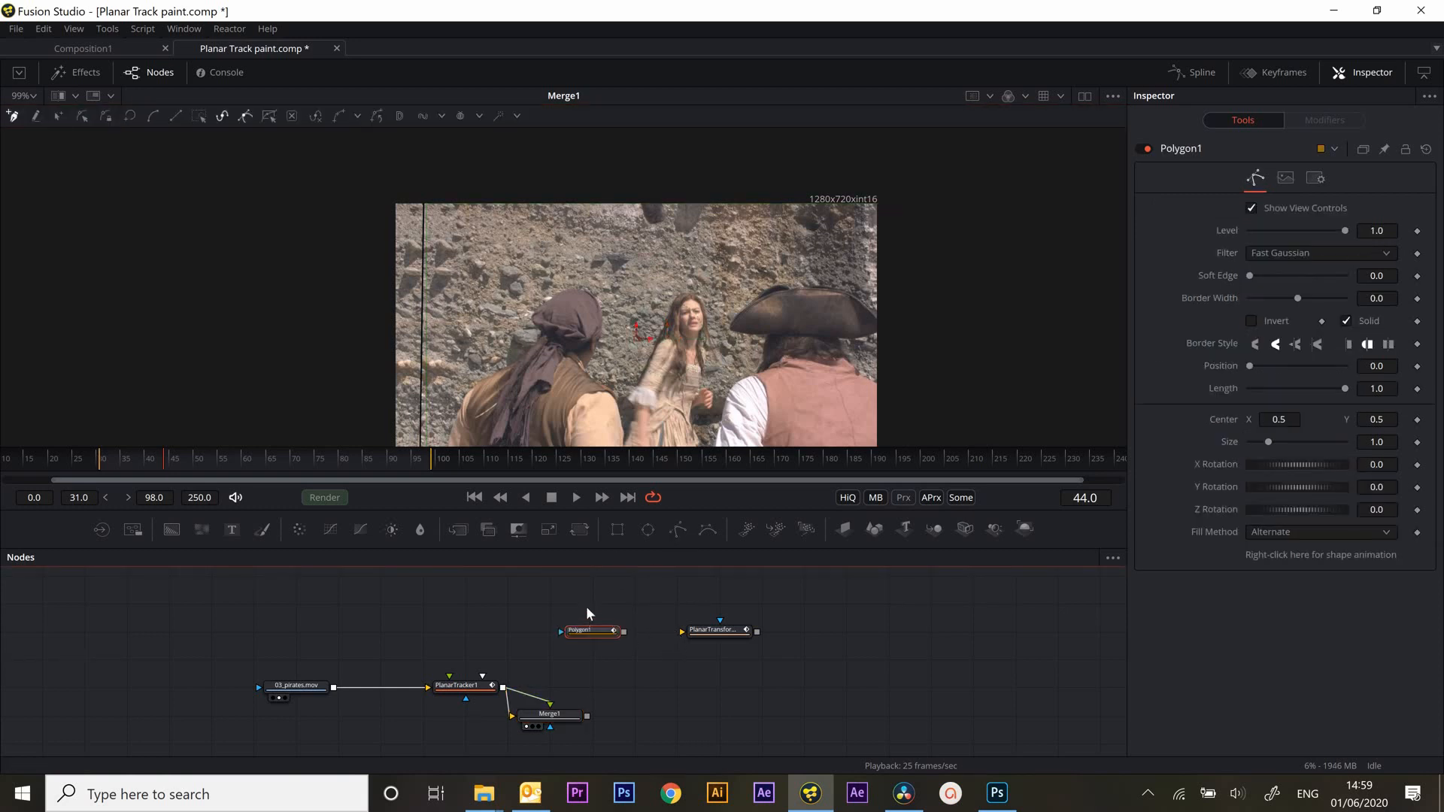
pyautogui.click(444, 698)
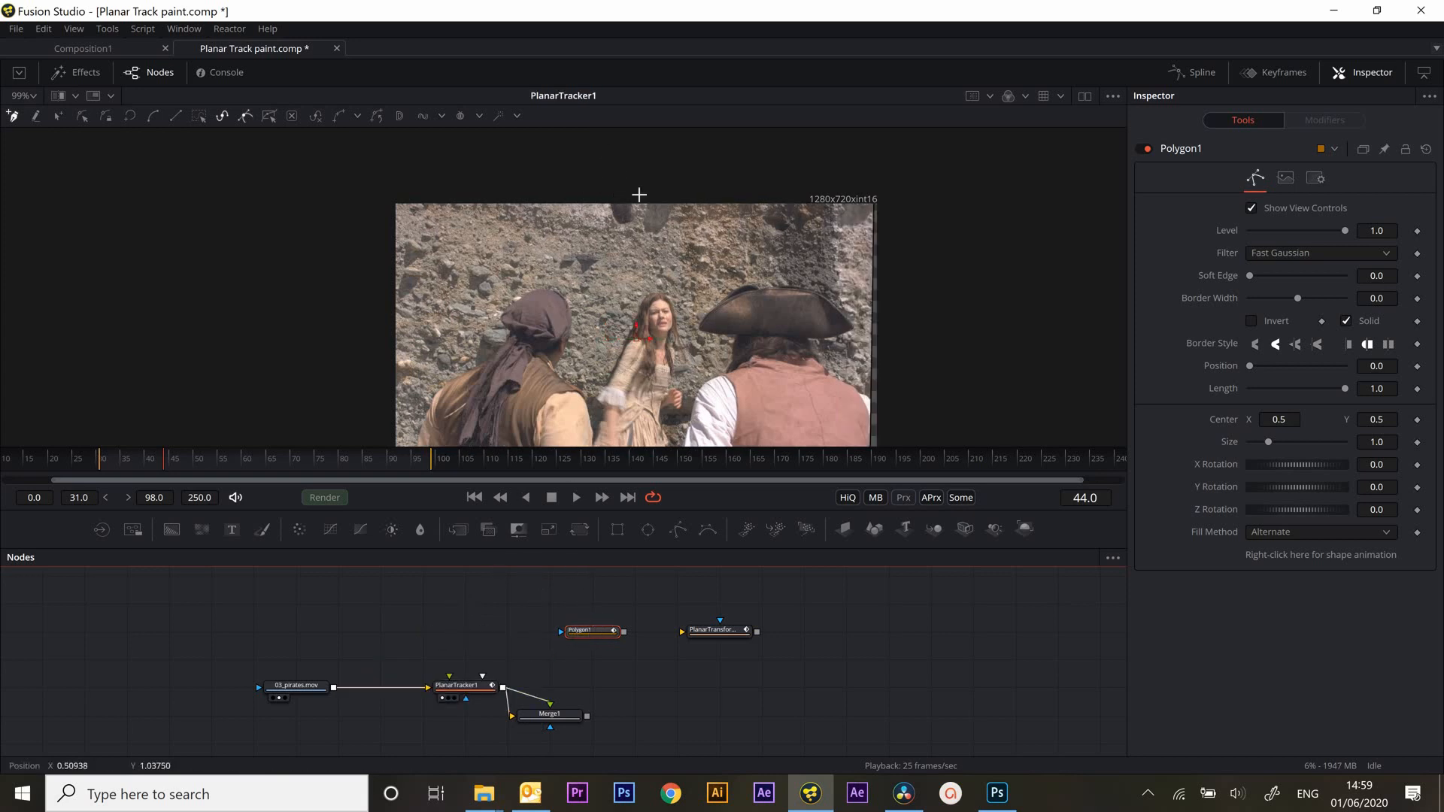
pyautogui.click(645, 197)
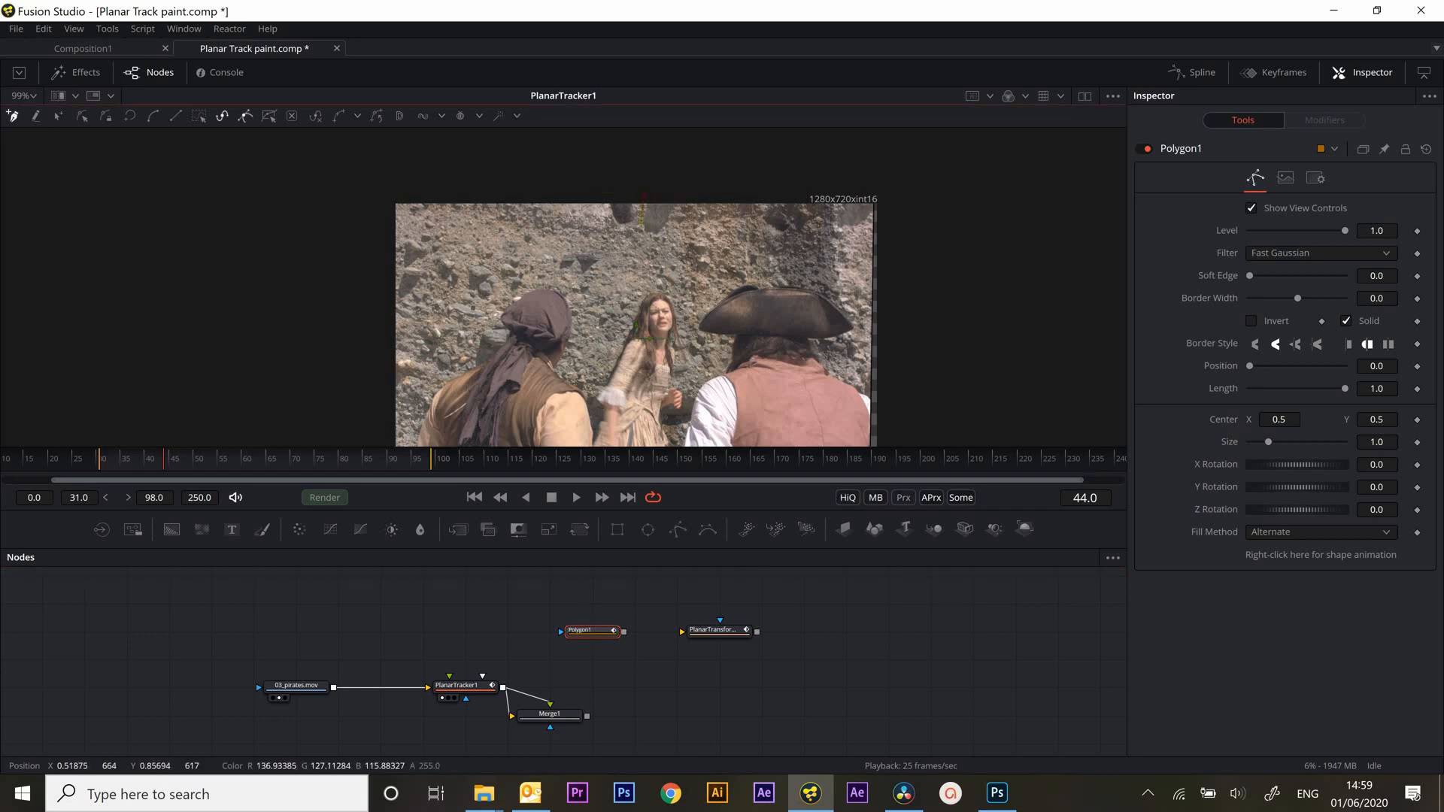
pyautogui.click(645, 250)
pyautogui.click(628, 261)
pyautogui.click(585, 213)
pyautogui.click(644, 197)
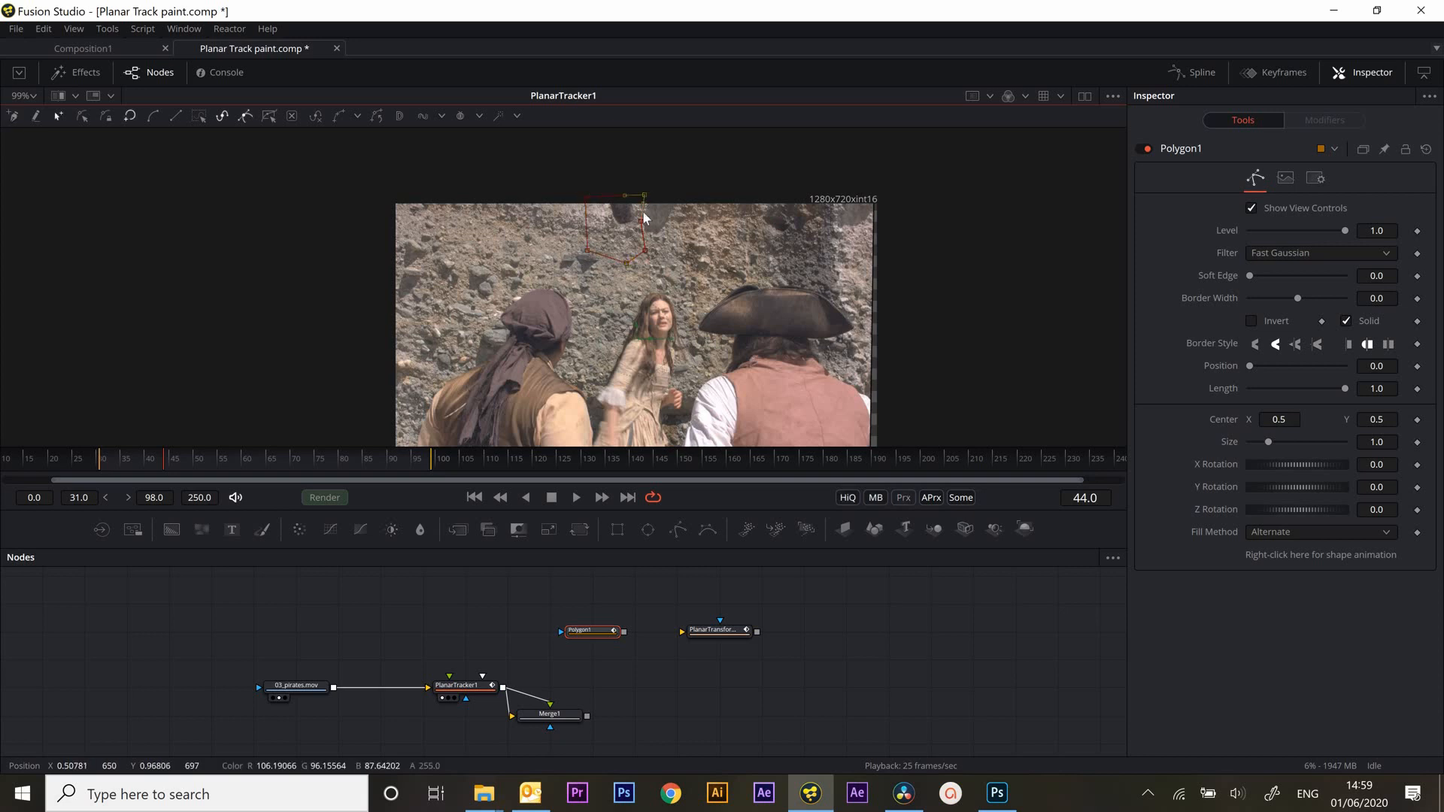
pyautogui.click(576, 497)
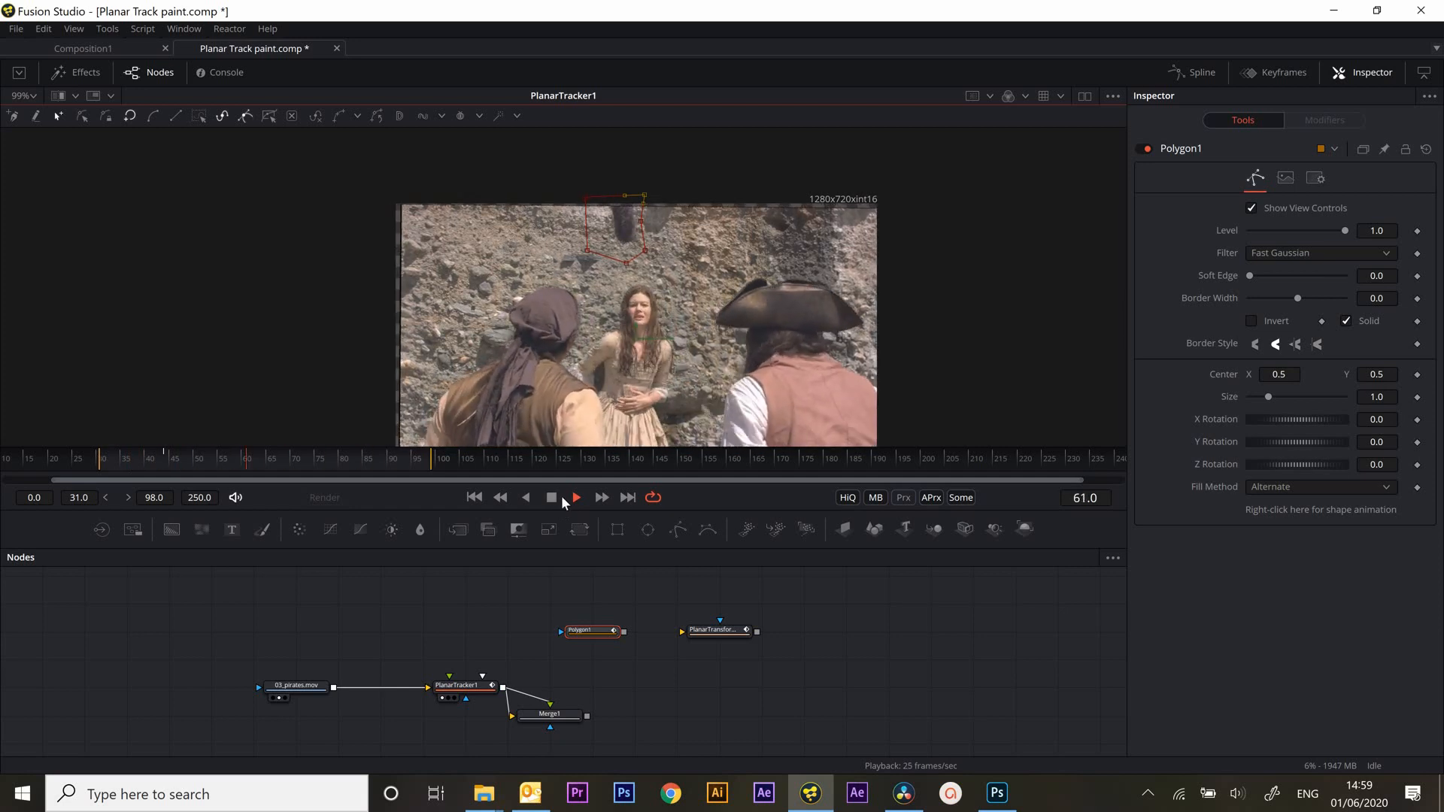
pyautogui.click(552, 499)
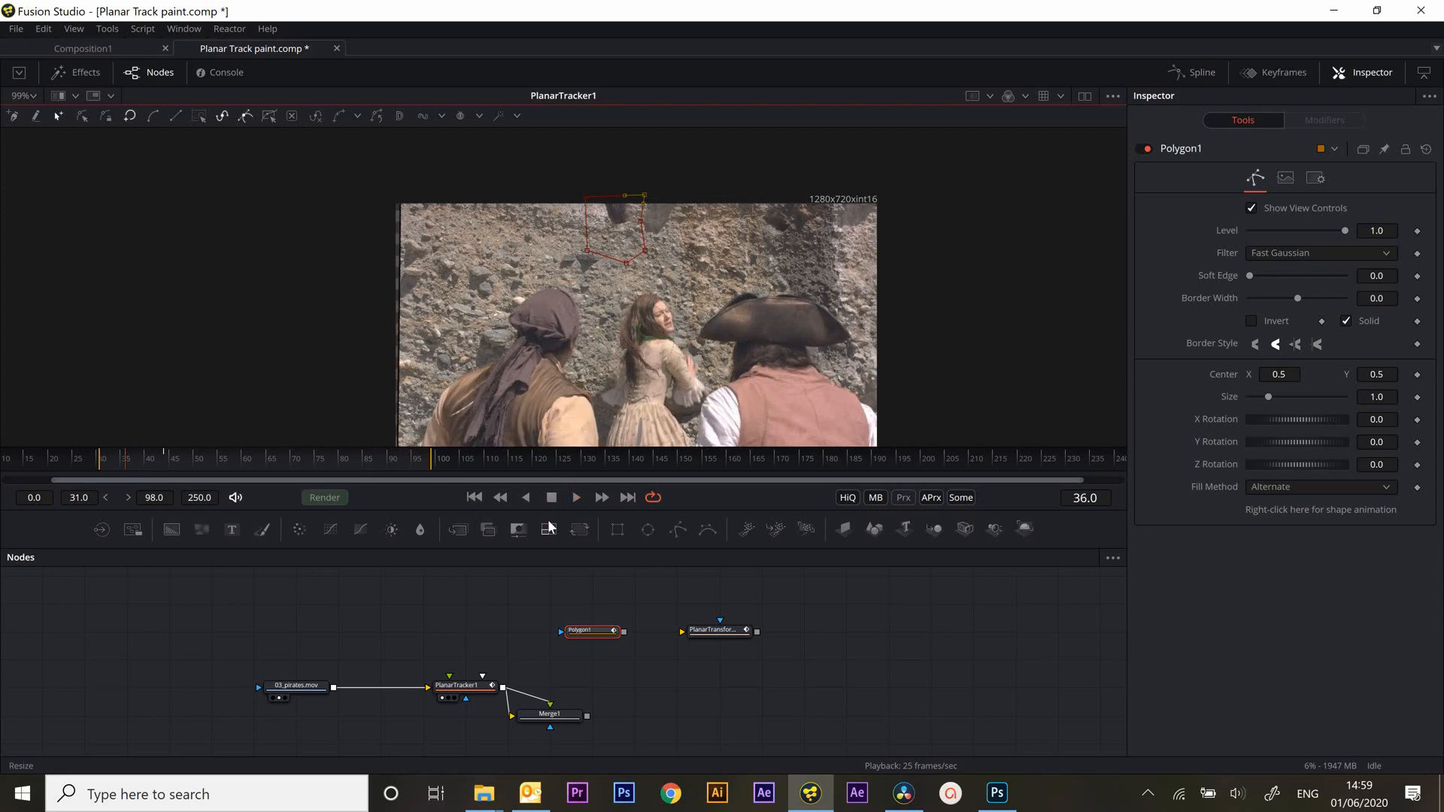
# Connect the polygon to the Merge as its effect mask, view the Merge, and shift its foreground to Center X 0.615625
pyautogui.moveTo(625, 632); pyautogui.dragTo(553, 729)
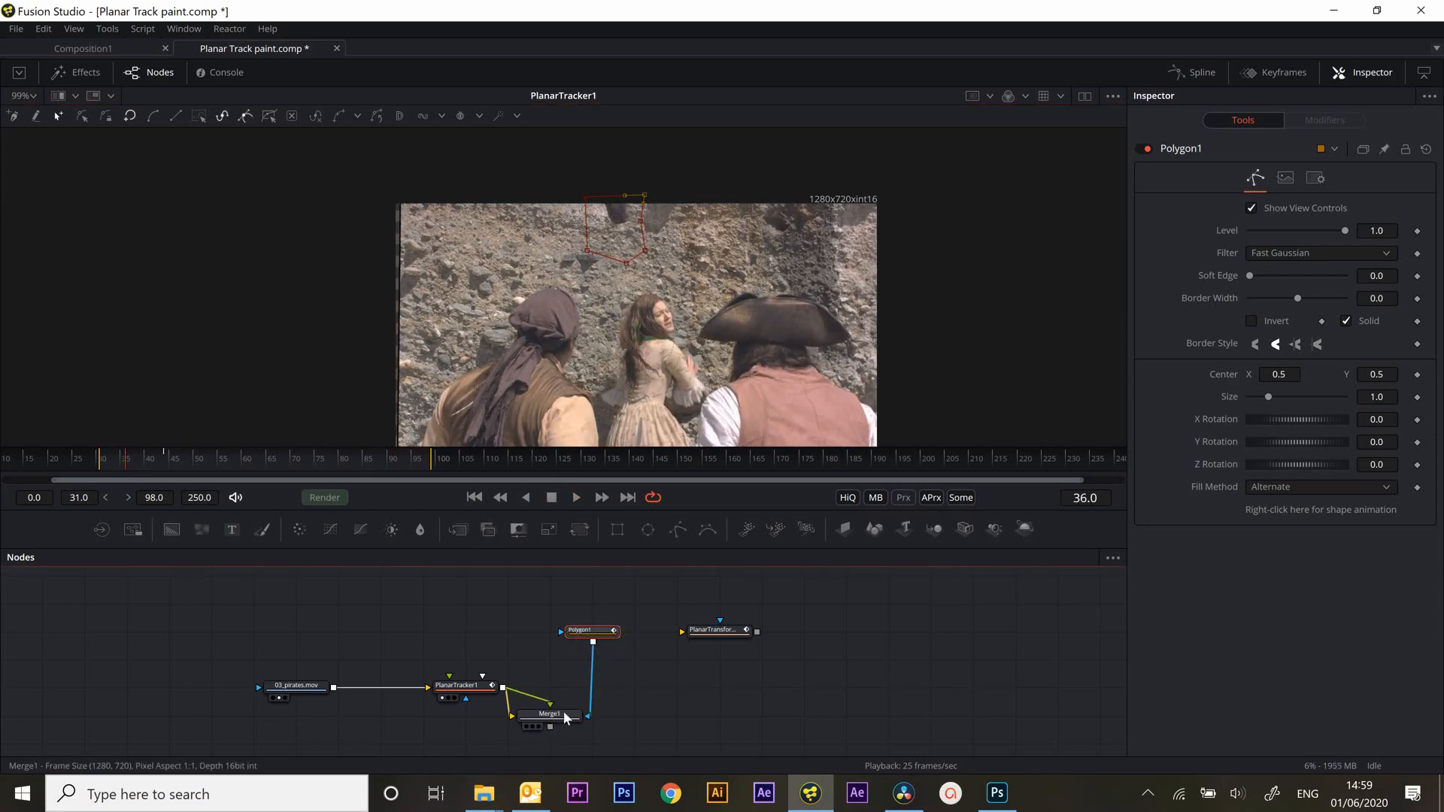
pyautogui.press('1')
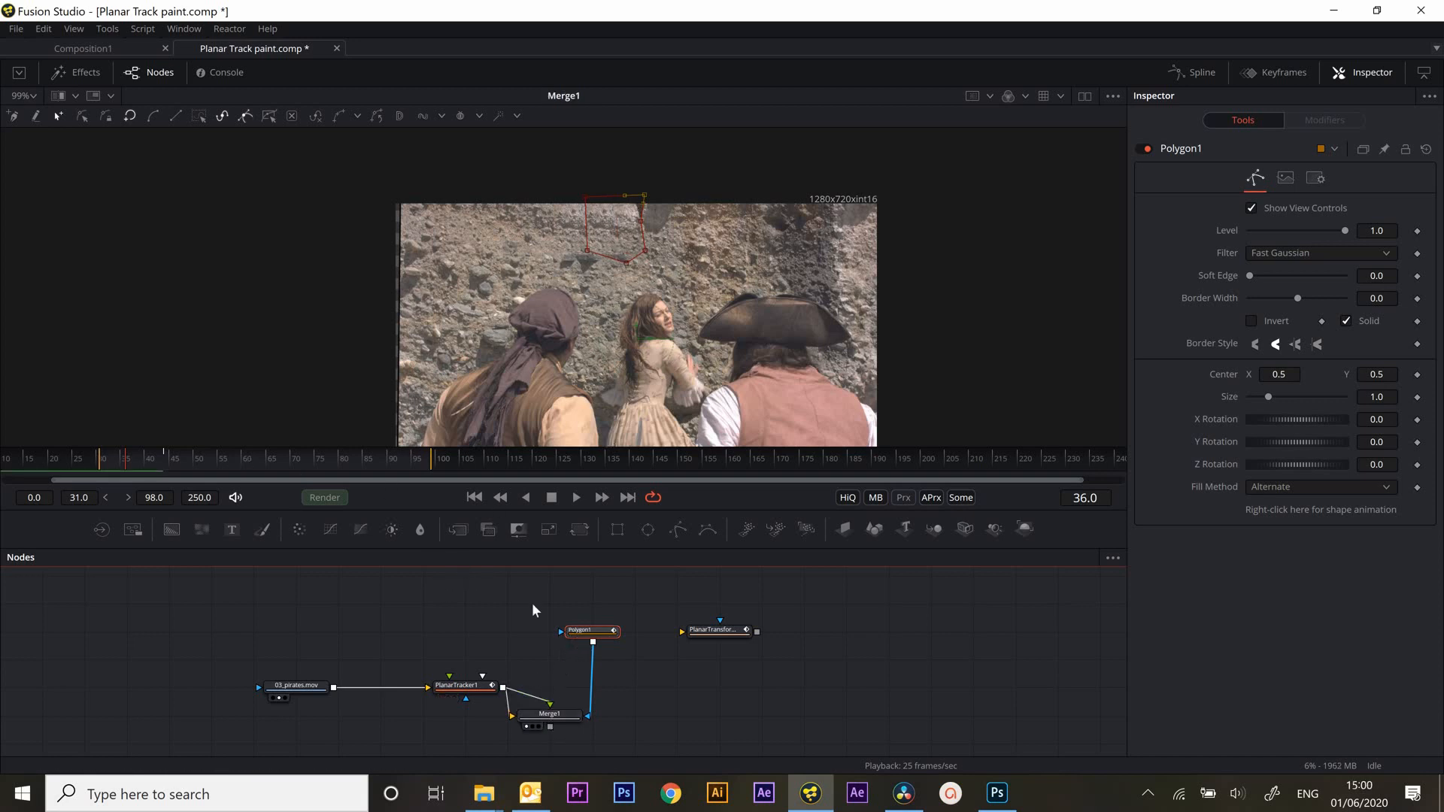
pyautogui.click(547, 722)
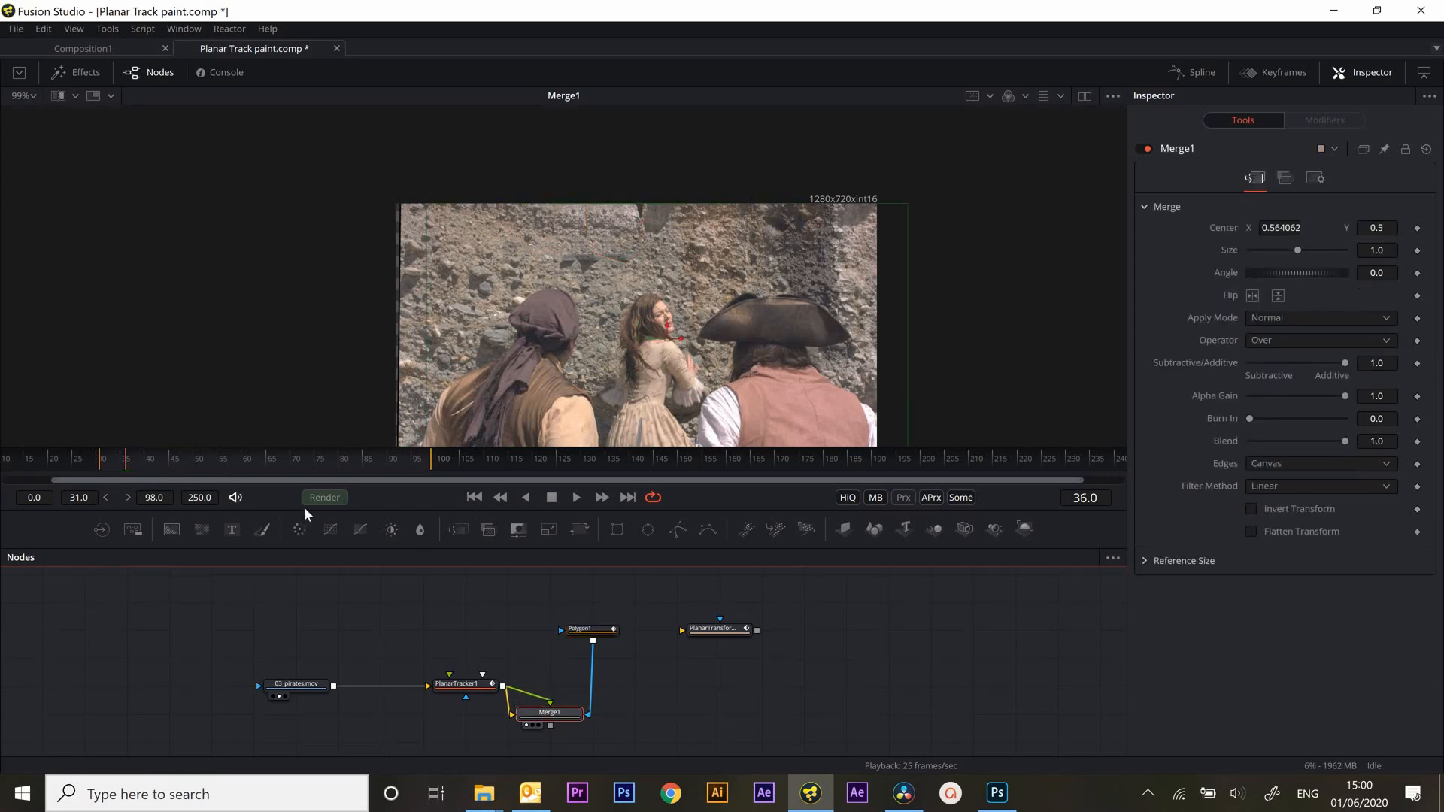
pyautogui.moveTo(681, 345); pyautogui.dragTo(705, 346)
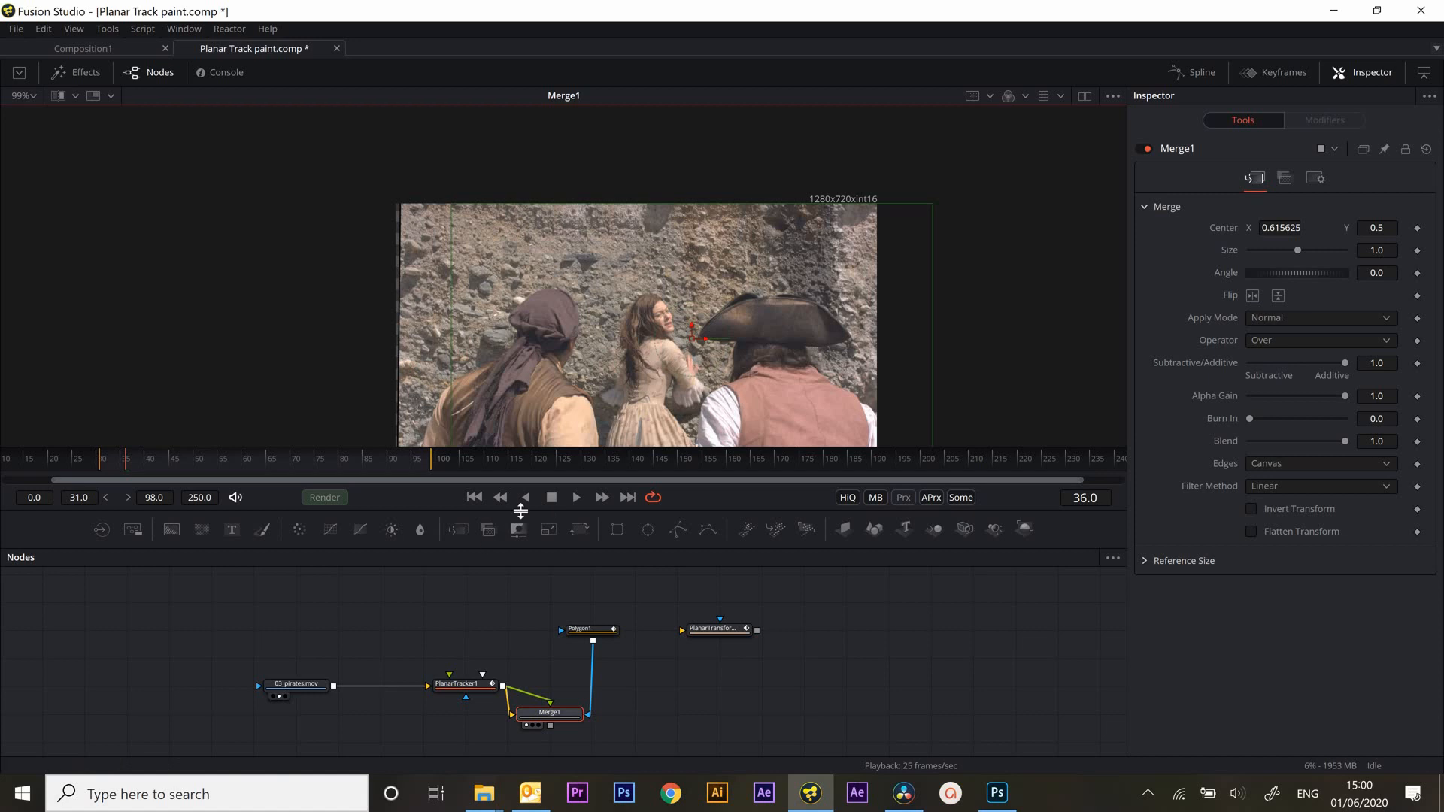
# Set the polygon mask's Soft Edge to 0.0173 and play back the patched, stabilized shot
pyautogui.click(588, 628)
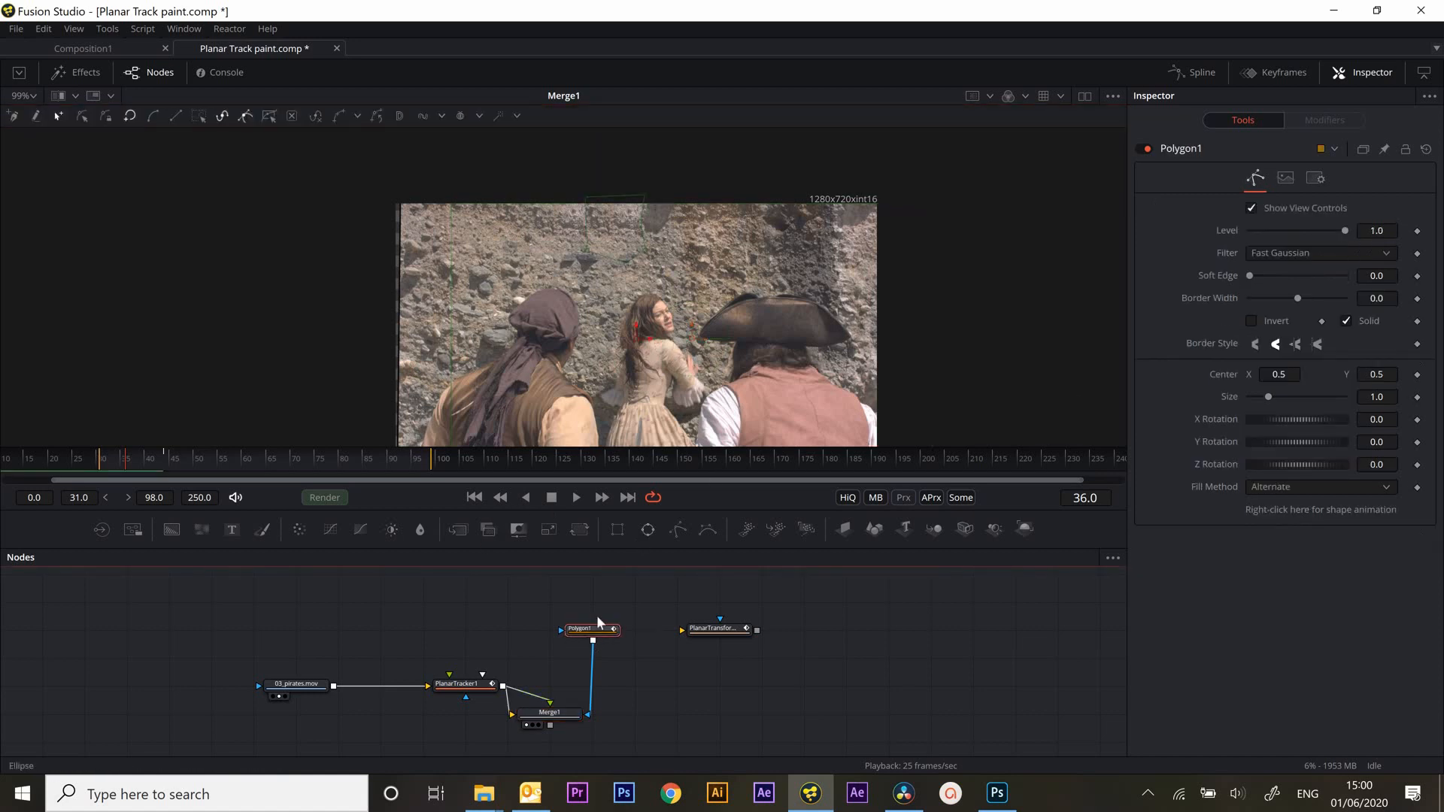
pyautogui.moveTo(1249, 276); pyautogui.dragTo(1233, 278)
pyautogui.click(873, 636)
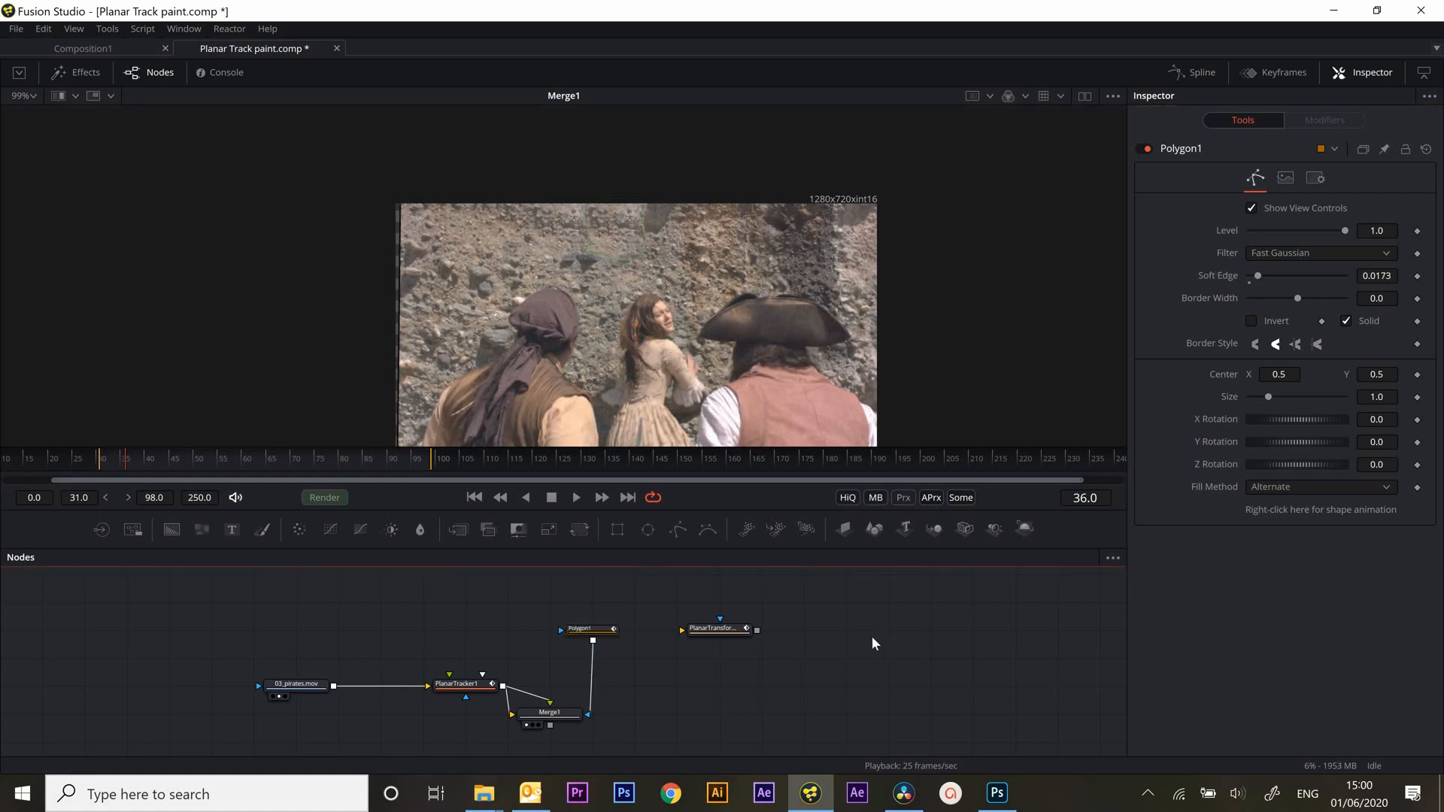
pyautogui.click(575, 497)
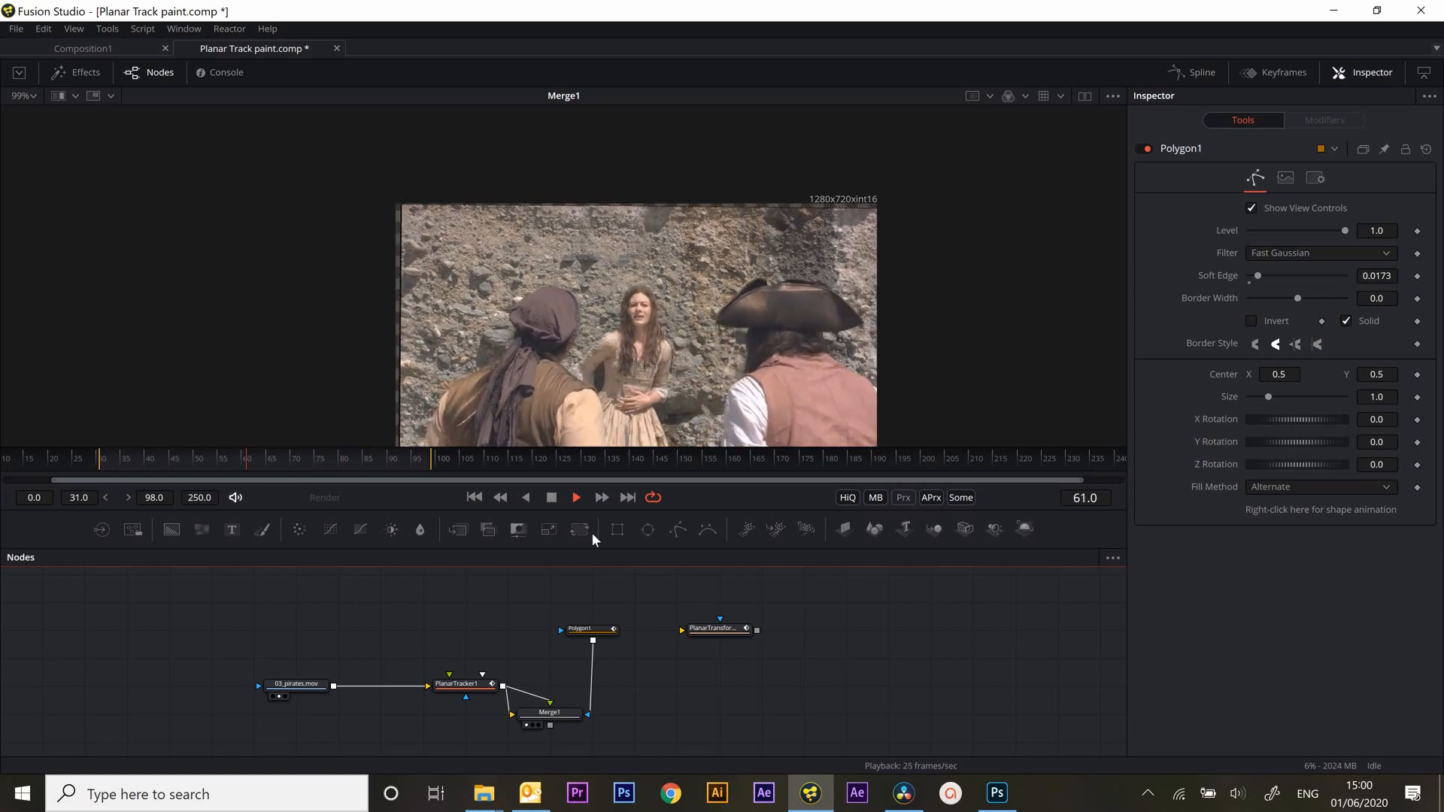
pyautogui.click(551, 498)
# Place the Planar Transform beyond the Merge, feed the Merge's output into it, and view the result in playback from frame 31
pyautogui.moveTo(720, 654); pyautogui.dragTo(677, 684)
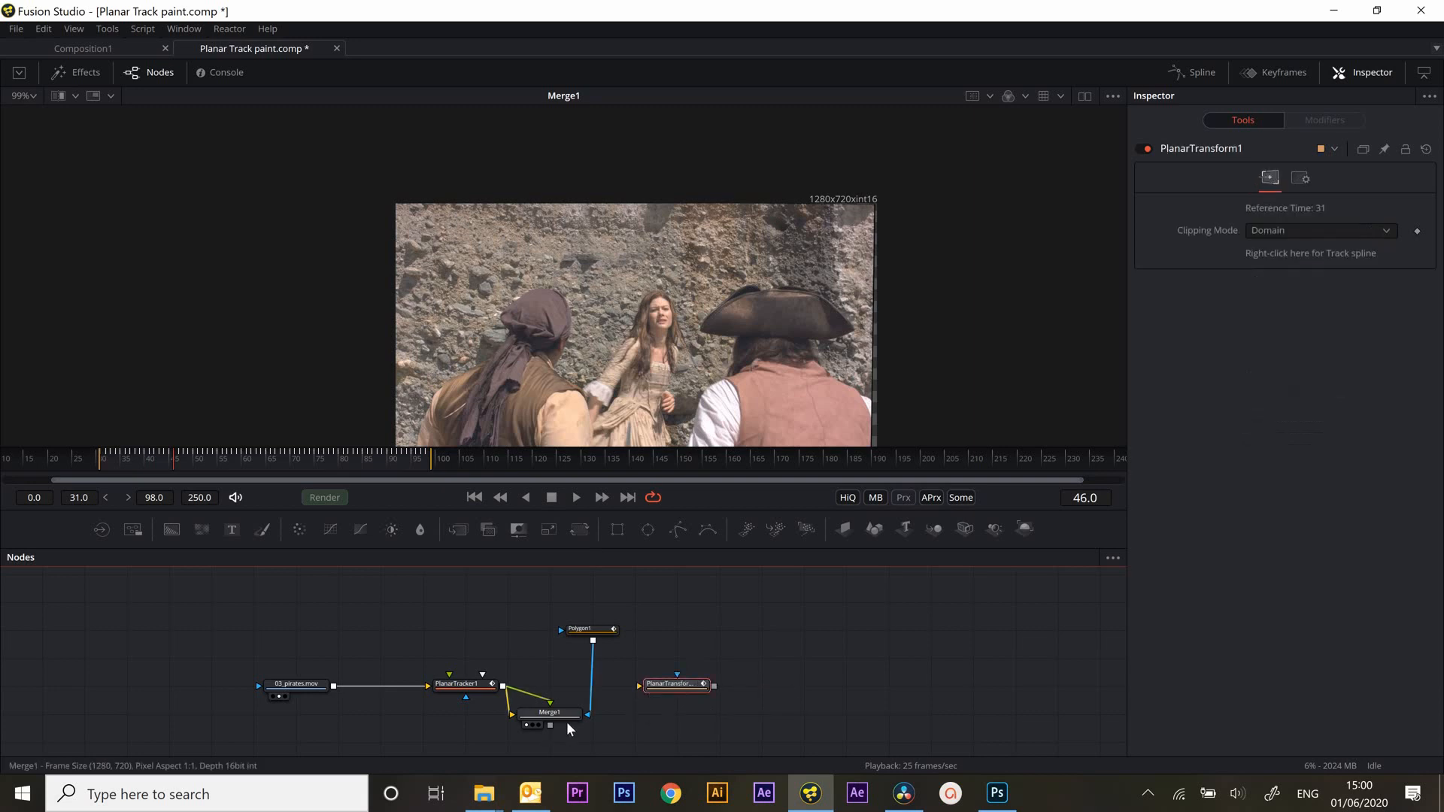
pyautogui.moveTo(557, 724); pyautogui.dragTo(714, 714)
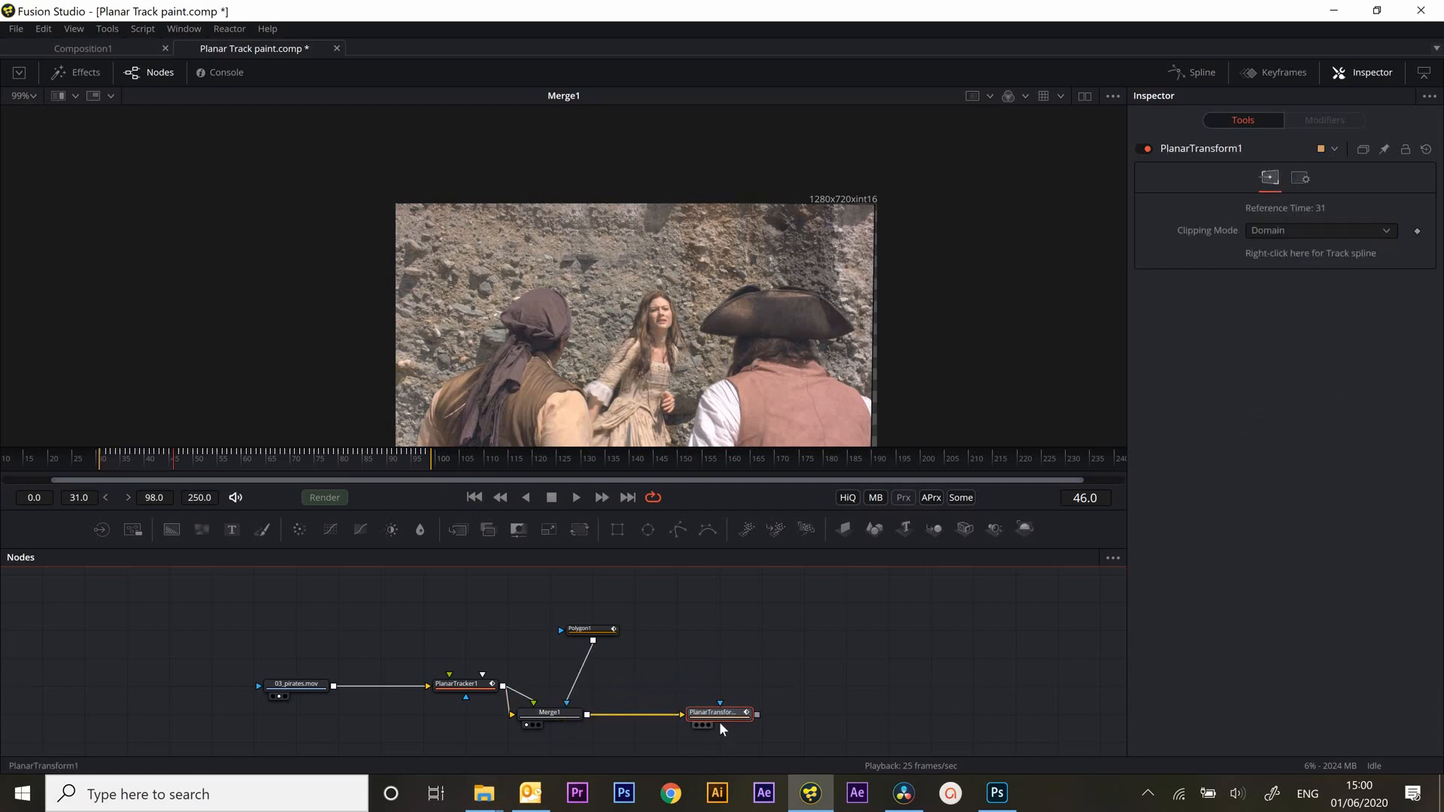
pyautogui.press('1')
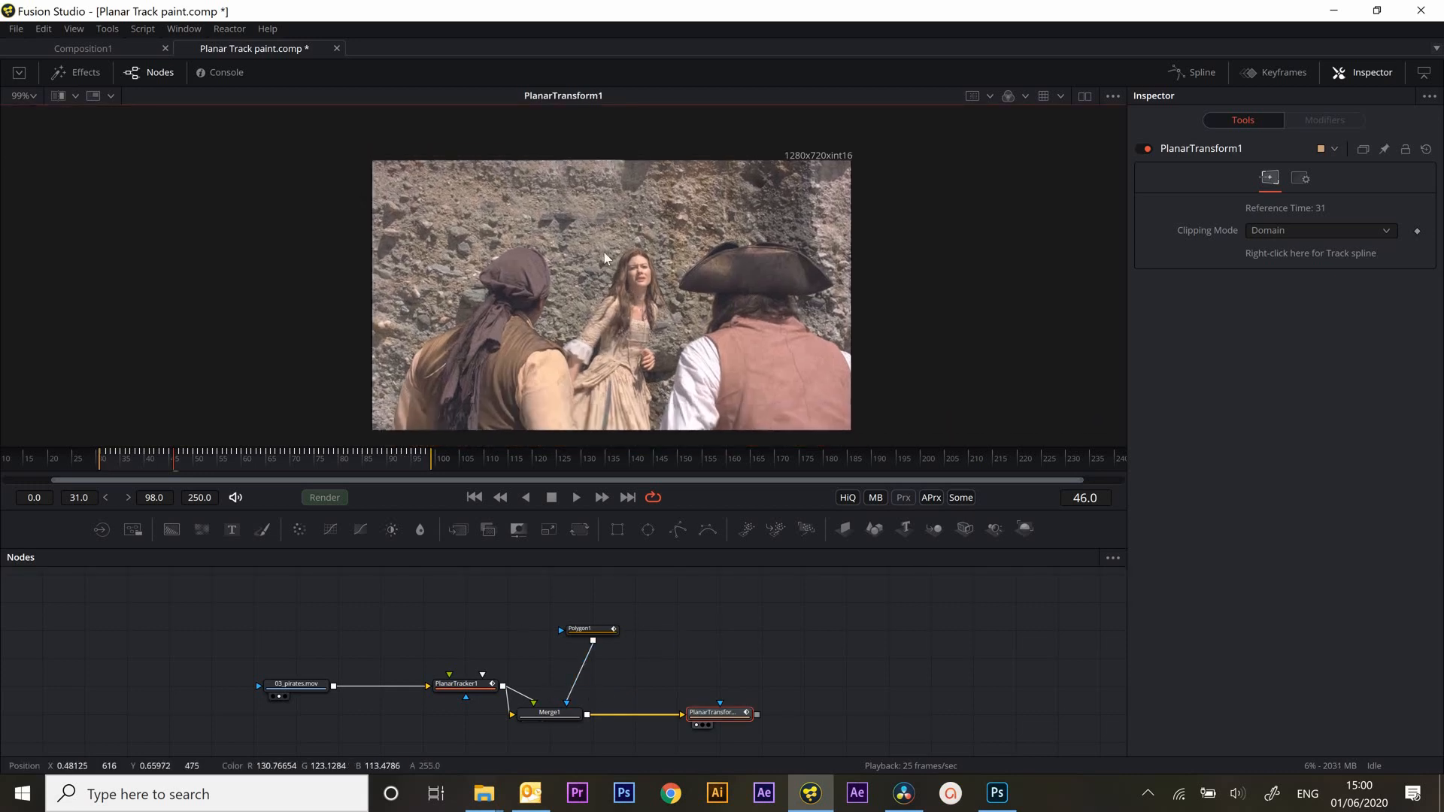
pyautogui.click(474, 497)
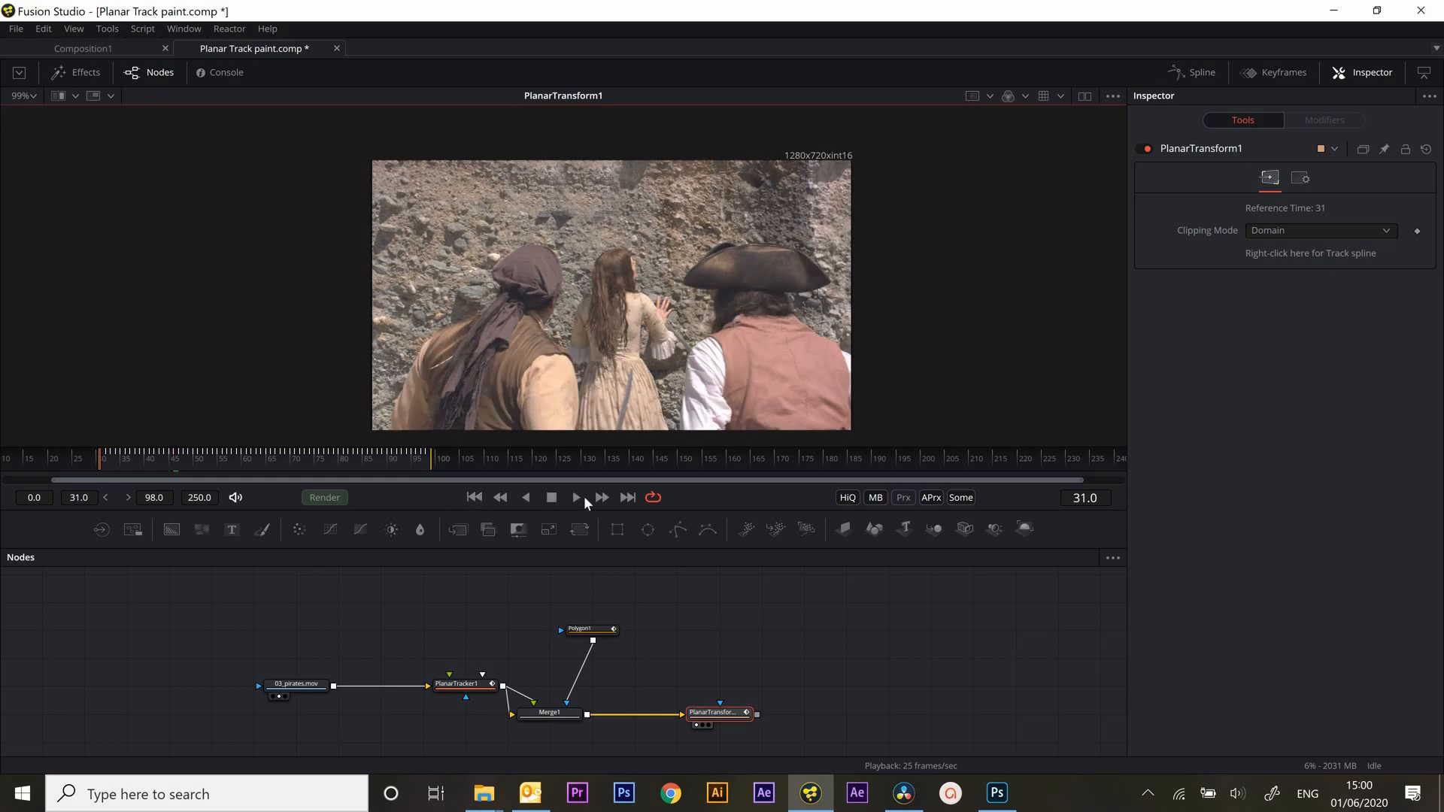
pyautogui.click(576, 497)
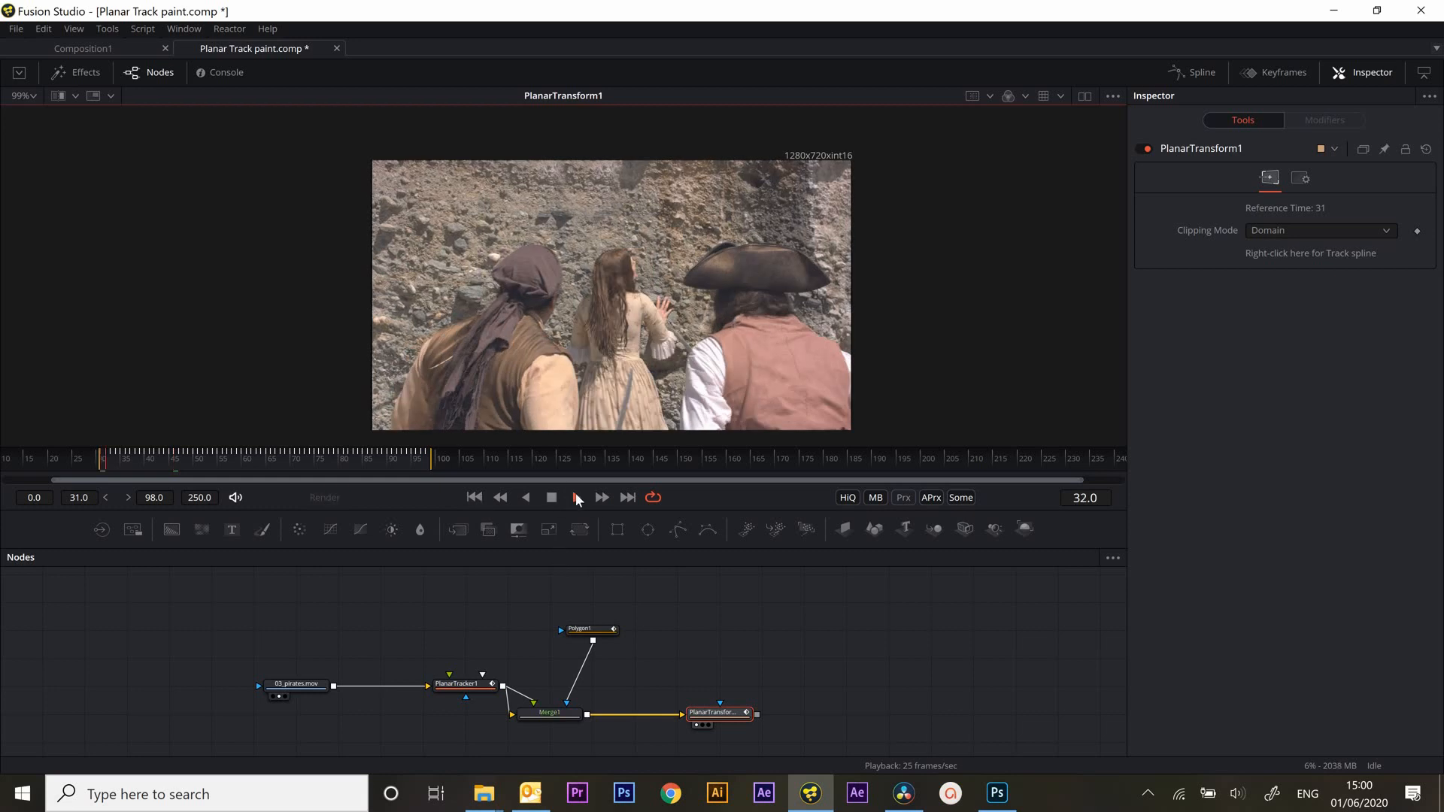